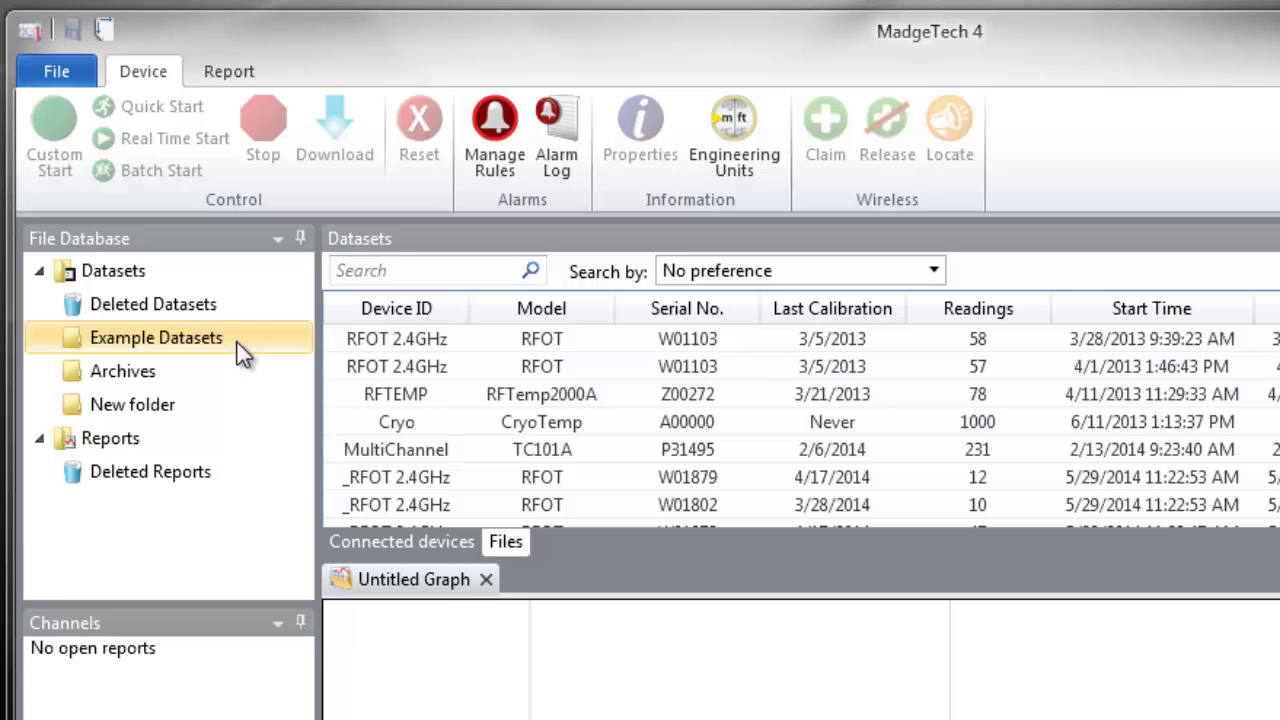
# Add the RHTemp101A example dataset to a new graph report titled RHTemp101A.
pyautogui.click(238, 343)
pyautogui.click(415, 458)
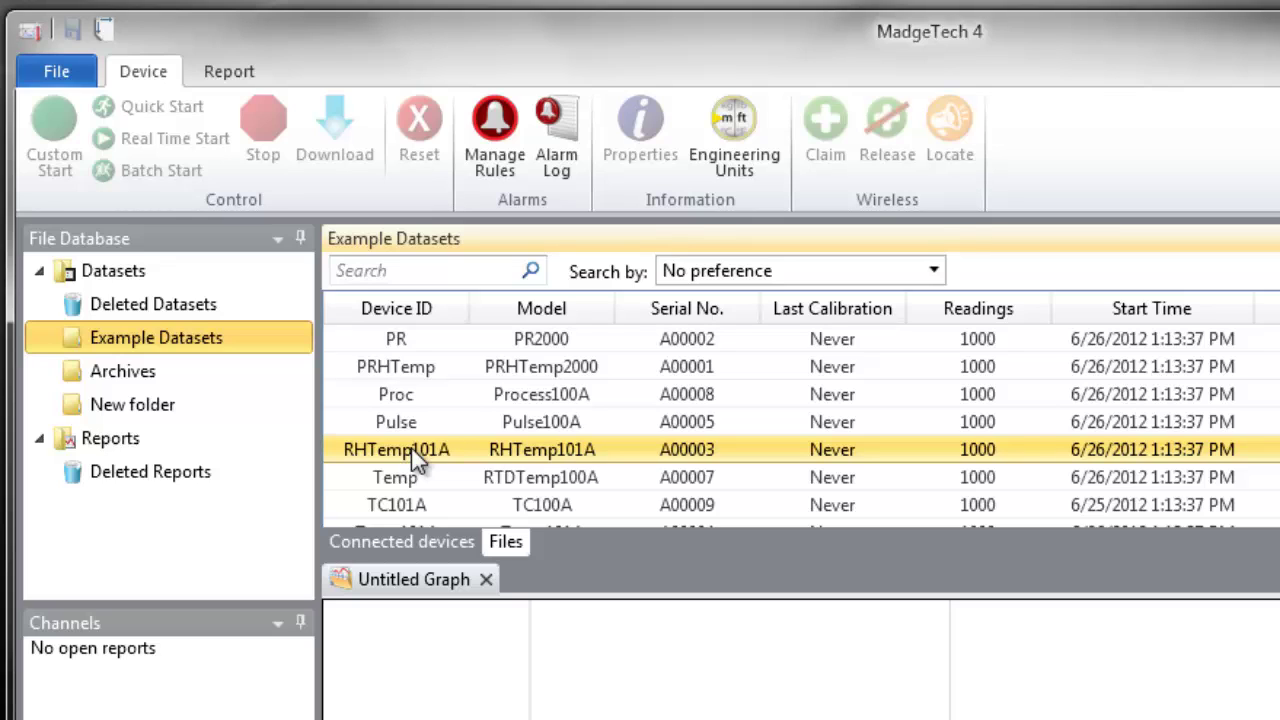
pyautogui.rightClick(411, 448)
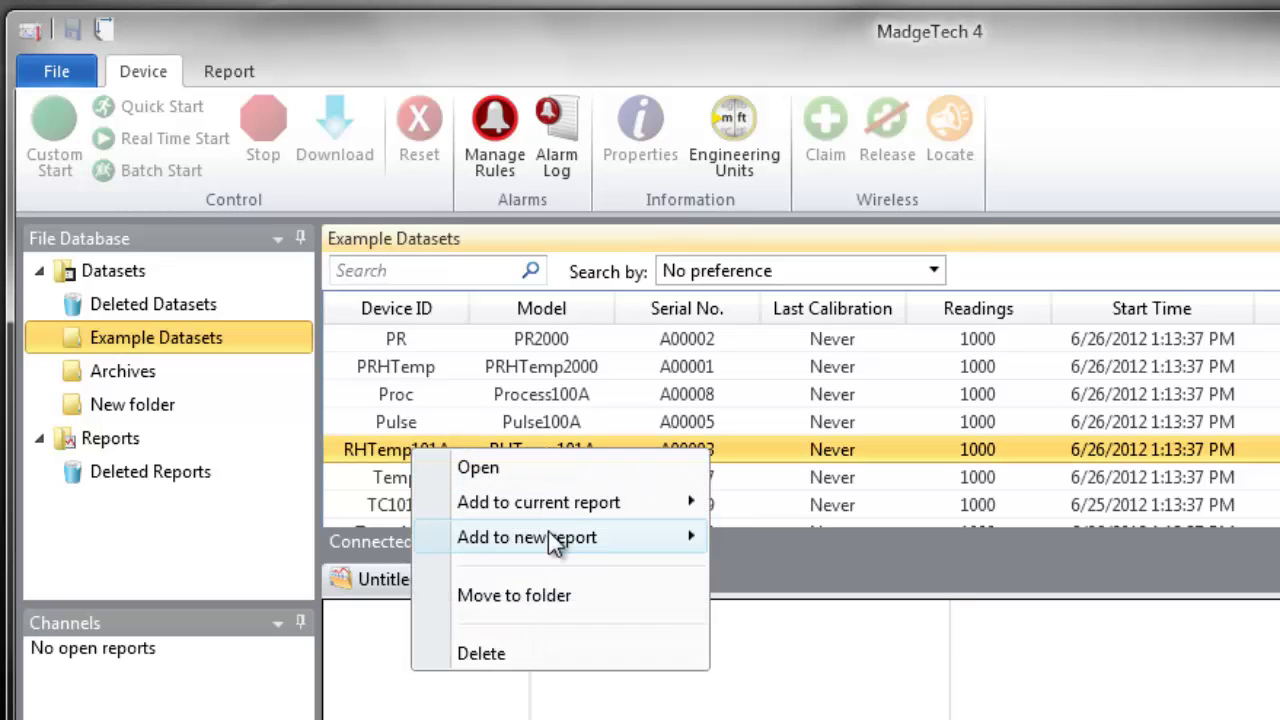
pyautogui.moveTo(527, 537)
pyautogui.click(752, 545)
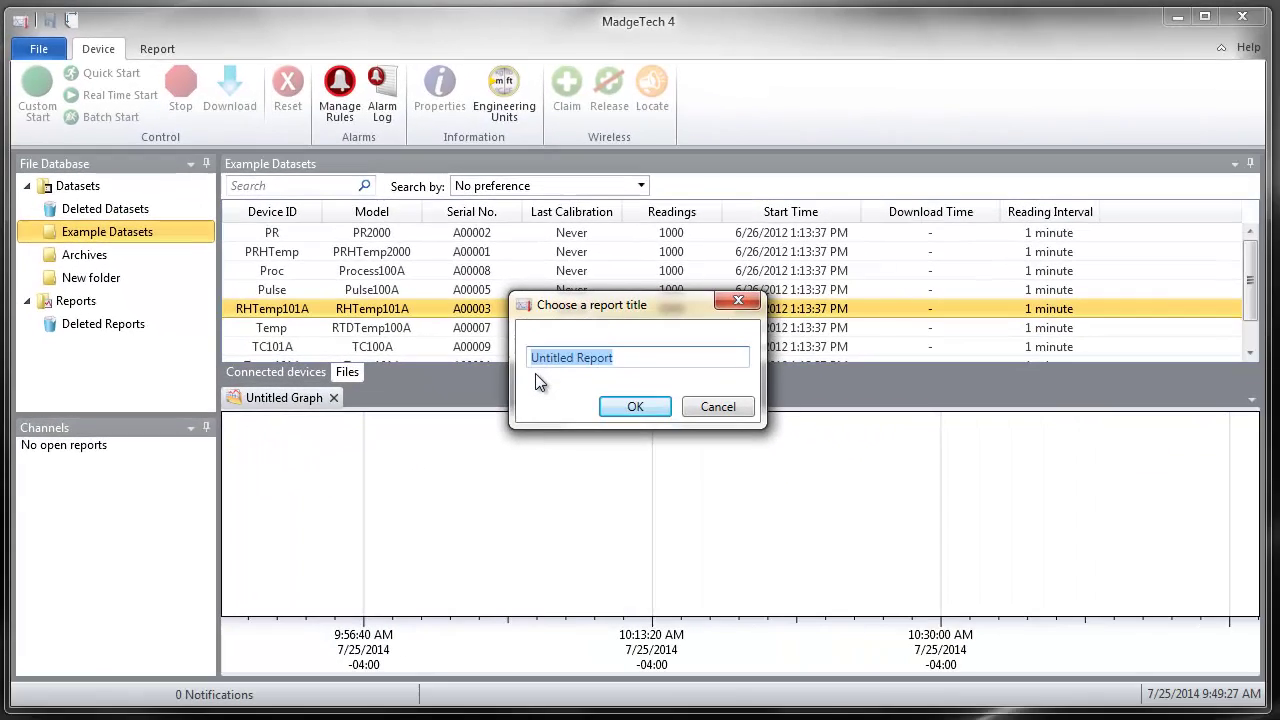
pyautogui.write('RHTemp101A')
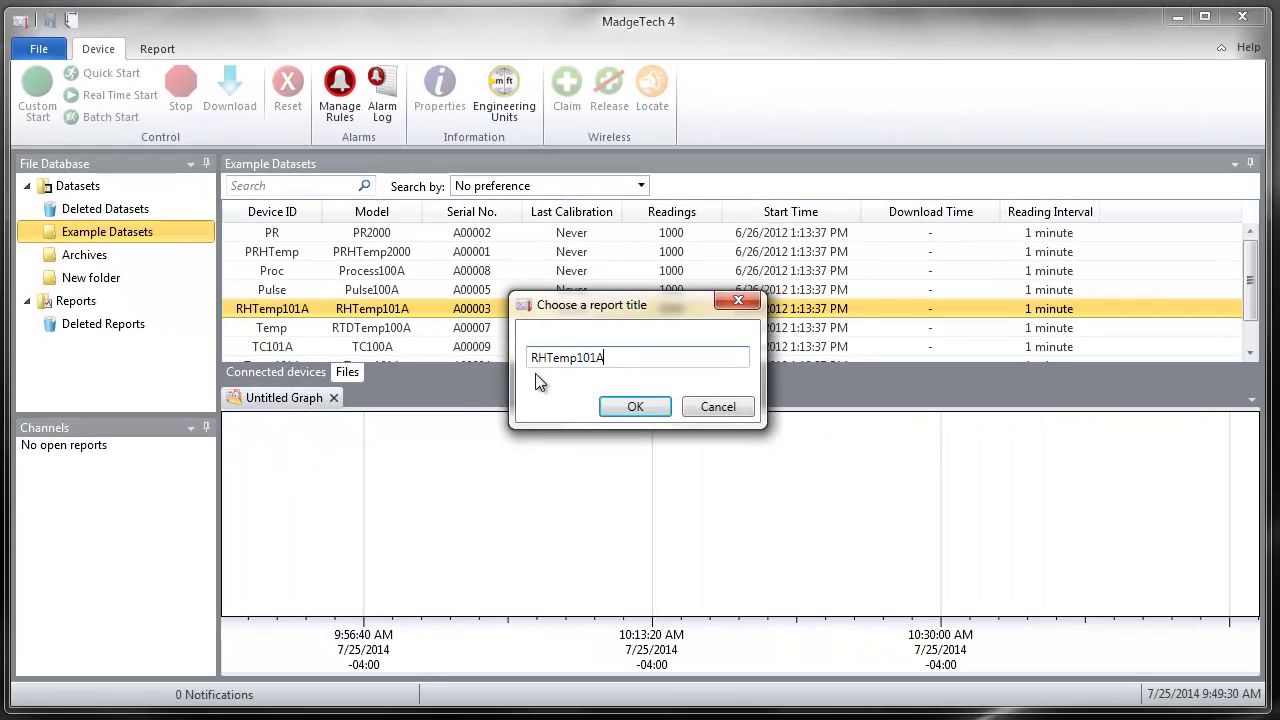
pyautogui.press('Return')
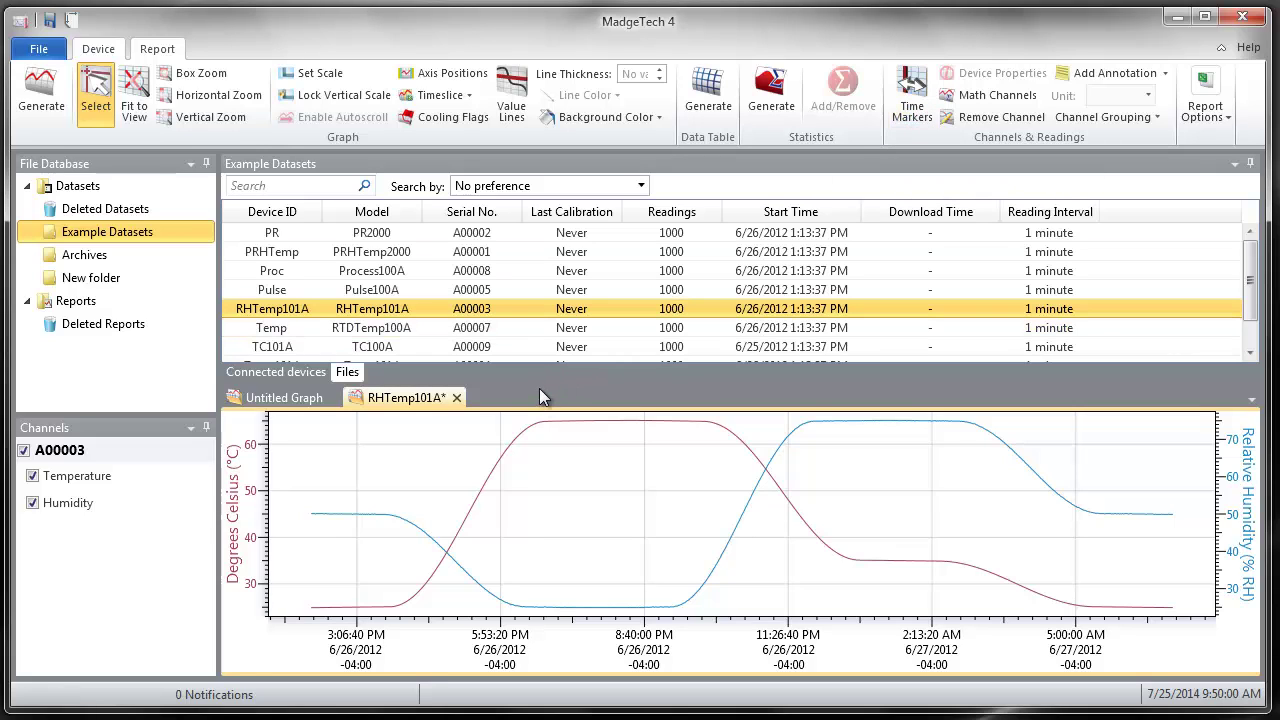
# Enlarge the graph area and open the graph's time marker manager.
pyautogui.moveTo(540, 390); pyautogui.dragTo(541, 312)
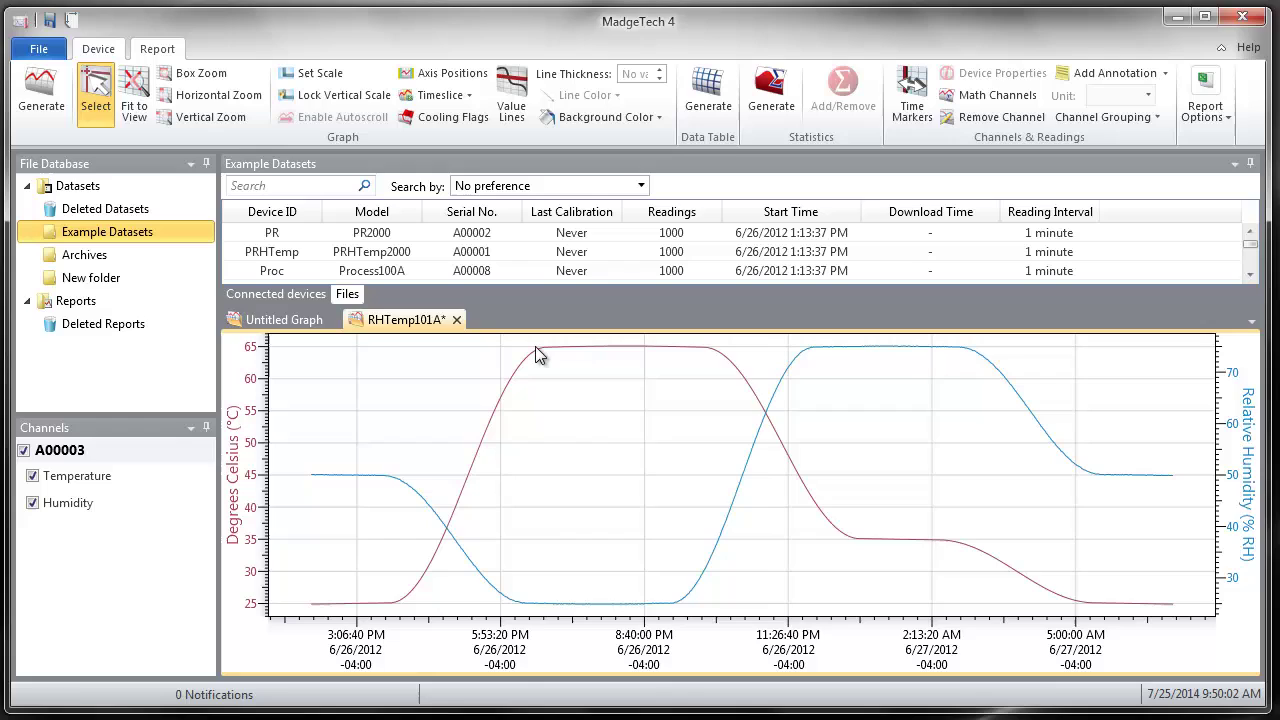
pyautogui.rightClick(535, 352)
pyautogui.moveTo(602, 624)
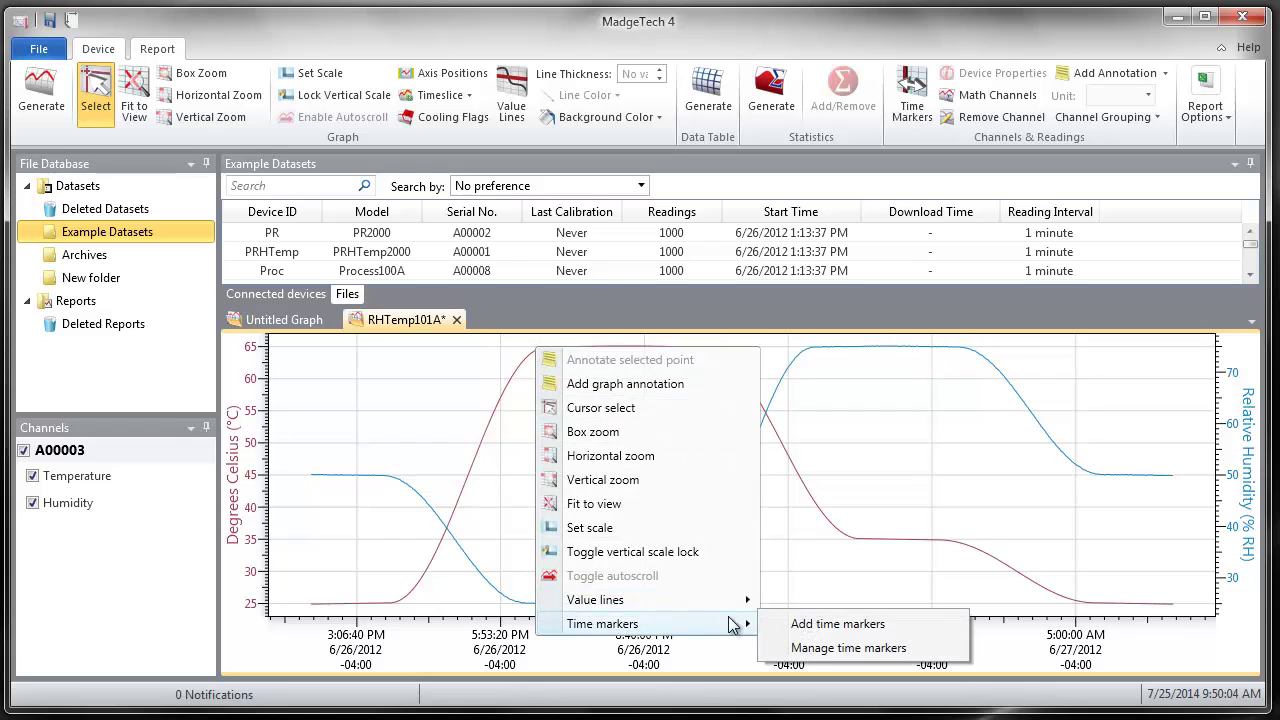
pyautogui.click(835, 648)
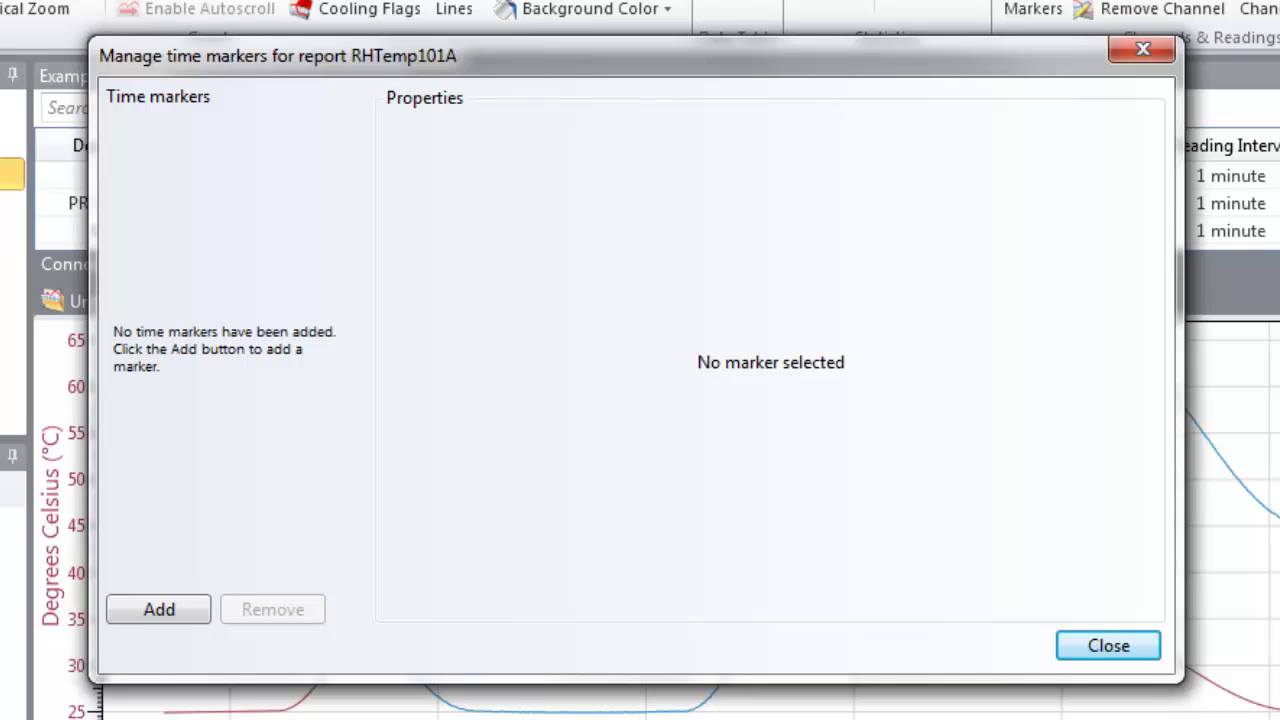
# Add a new time marker collection named Example Collection.
pyautogui.click(170, 605)
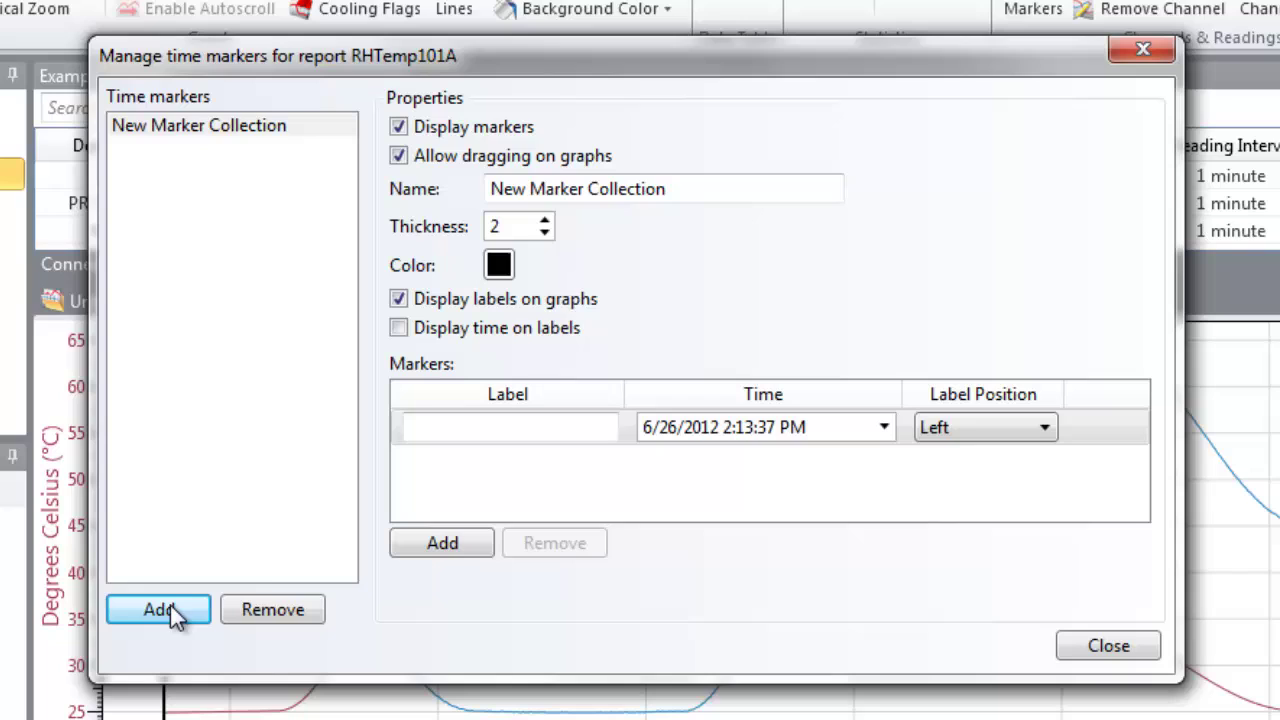
pyautogui.moveTo(583, 190); pyautogui.dragTo(477, 190)
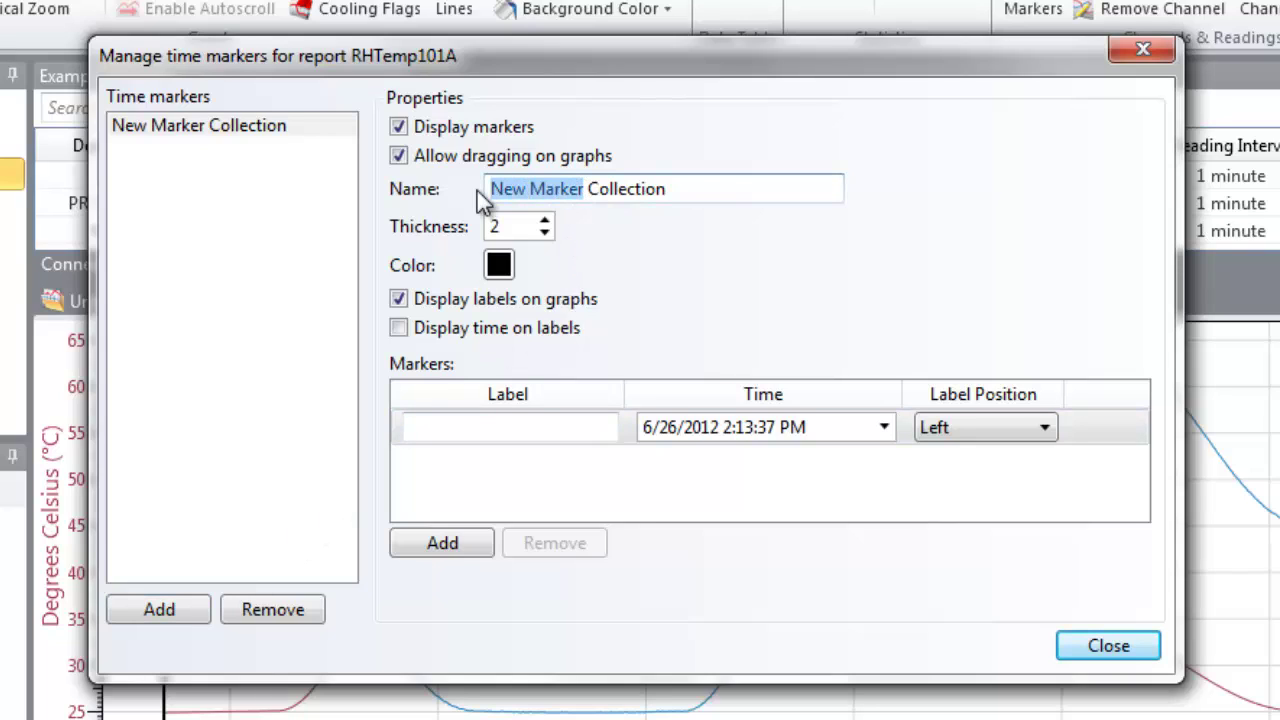
pyautogui.write('Example')
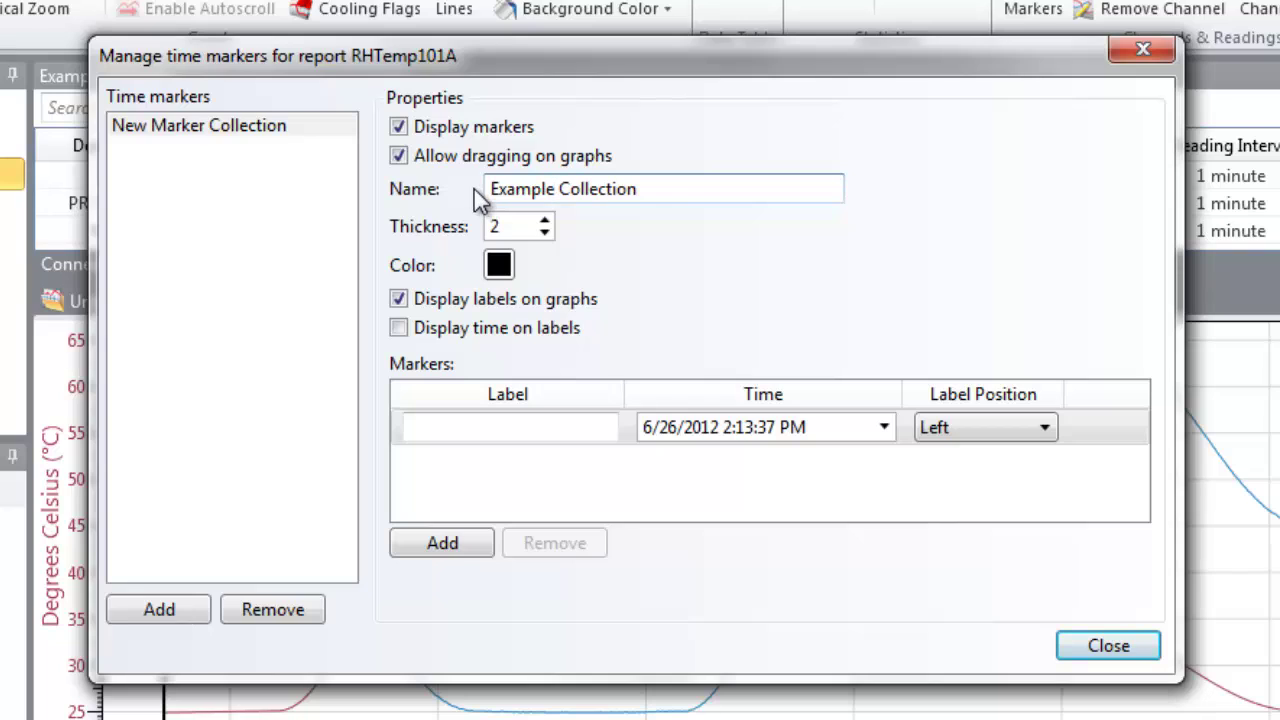
pyautogui.click(451, 168)
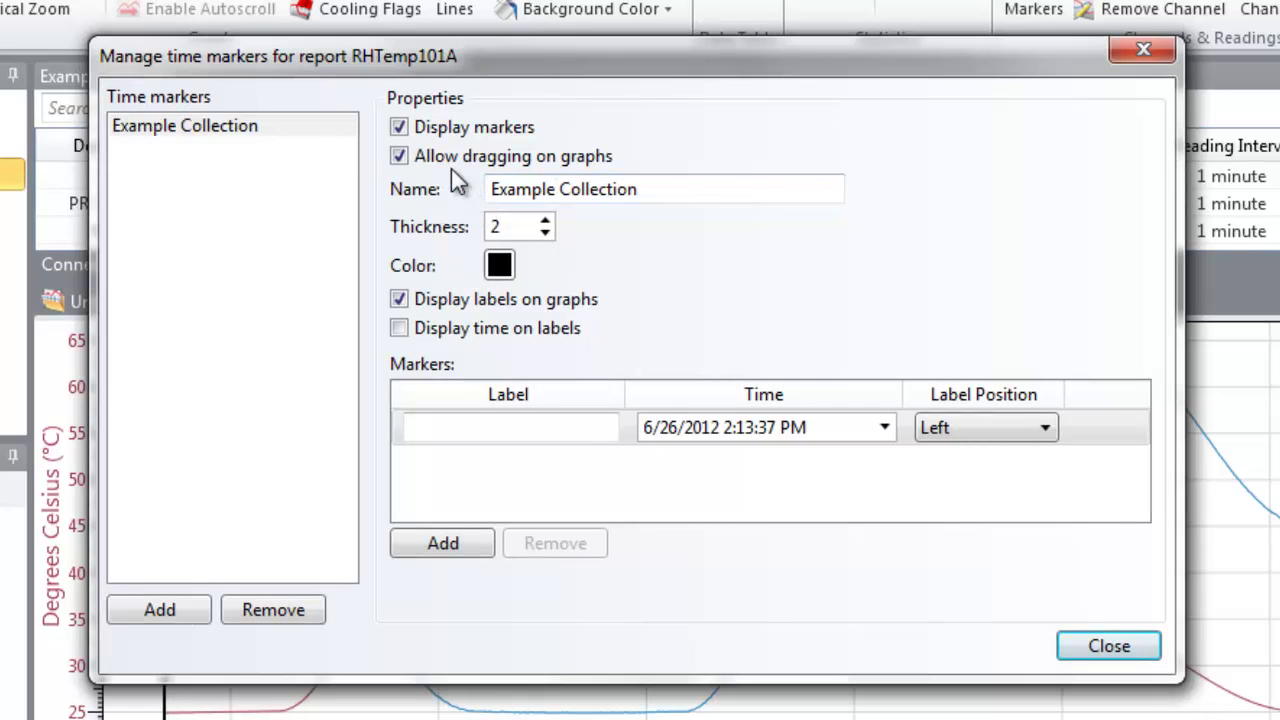
# Enable draggable markers with thickness 2.5, dark red colour, and graph labels showing time.
pyautogui.click(400, 127)
pyautogui.click(399, 156)
pyautogui.click(545, 221)
pyautogui.click(500, 266)
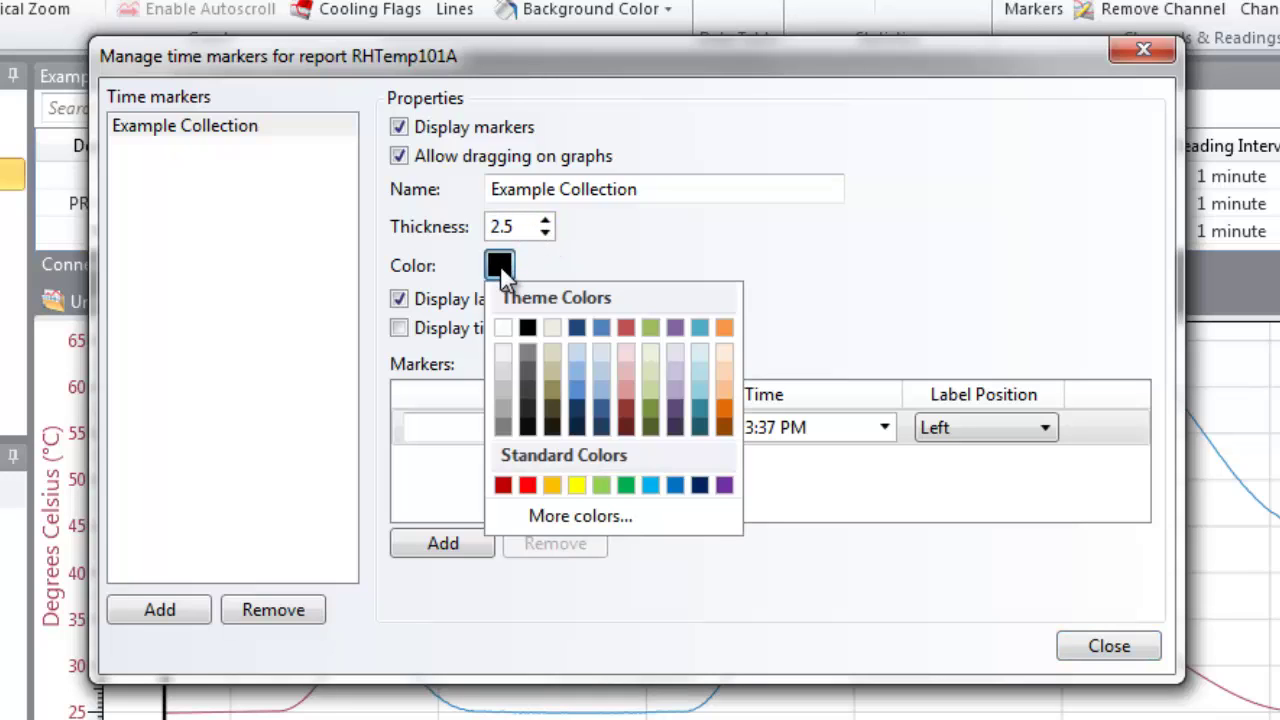
pyautogui.click(626, 410)
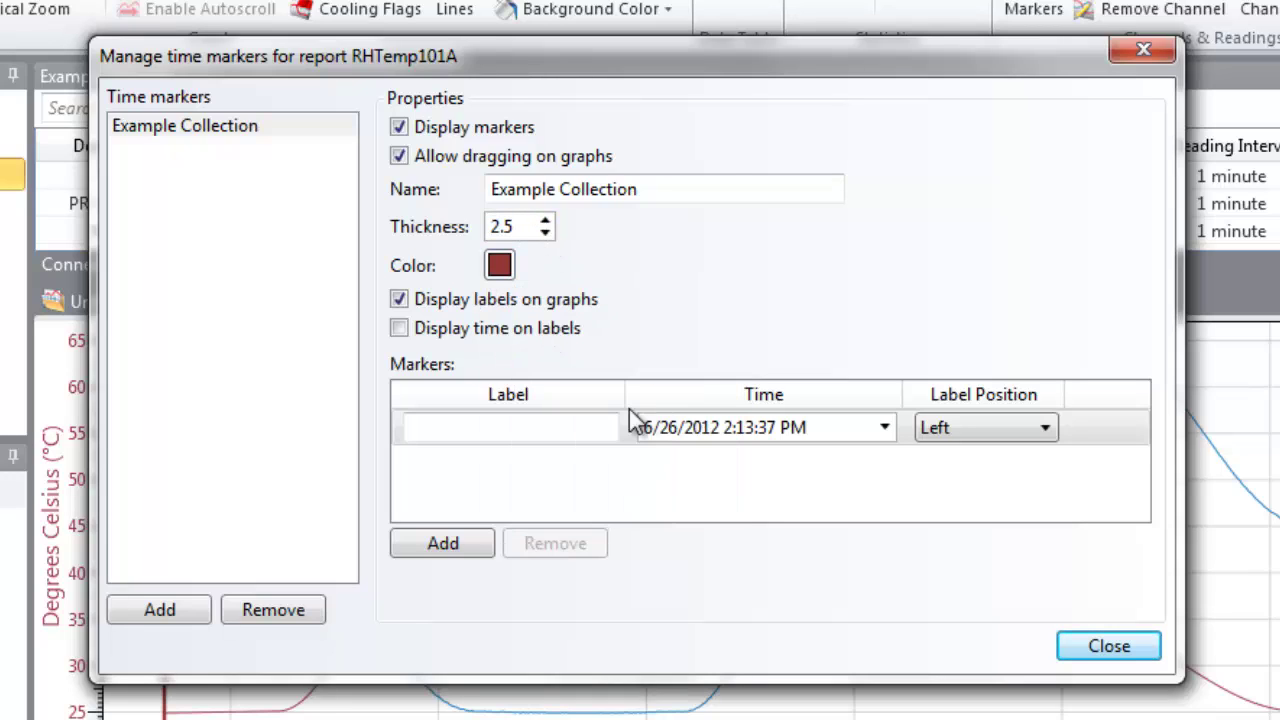
pyautogui.click(398, 298)
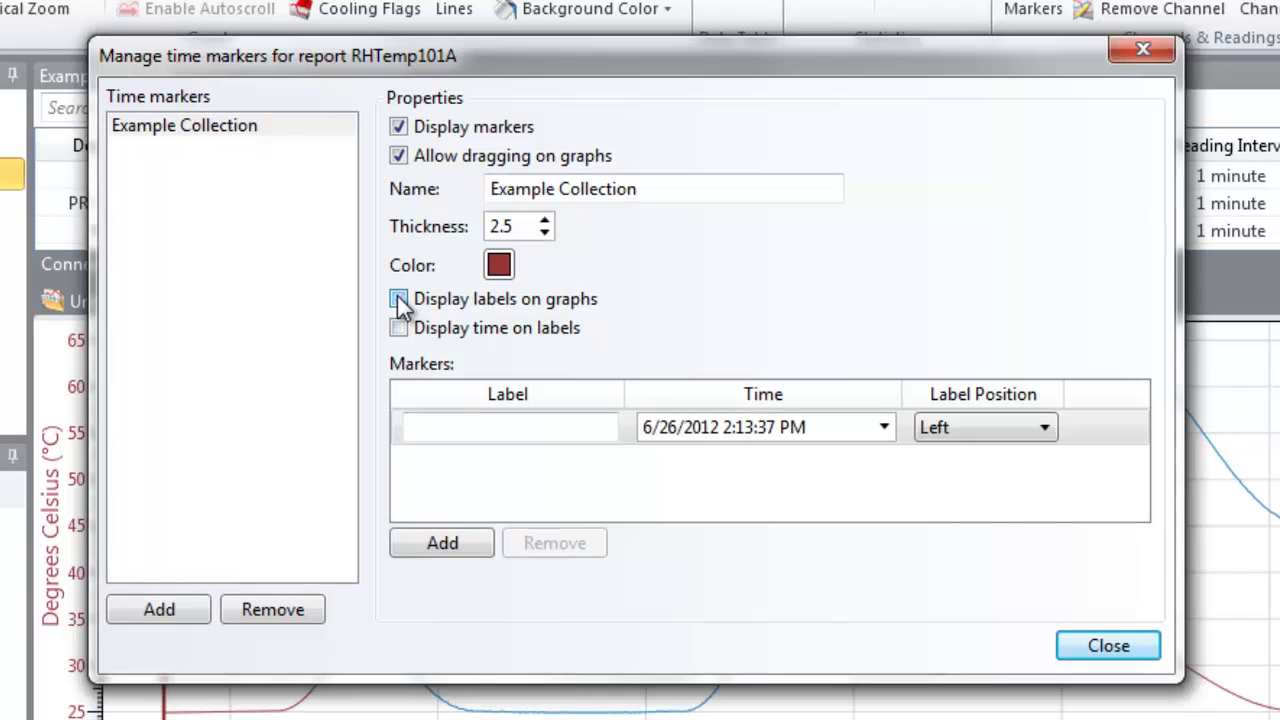
pyautogui.click(398, 298)
pyautogui.click(398, 328)
# Label the first marker Time Marker 1 at 2:13:37 PM.
pyautogui.click(438, 426)
pyautogui.click(438, 426)
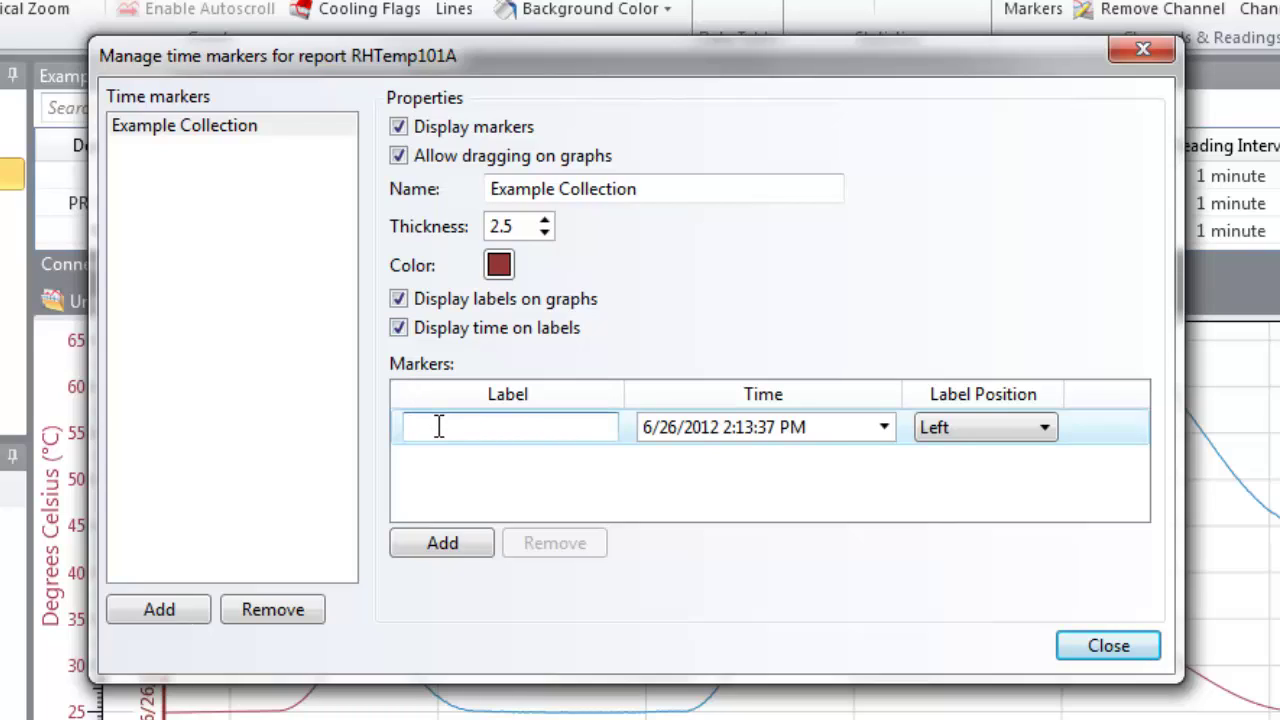
pyautogui.write('Time Mar')
pyautogui.write('ker 1')
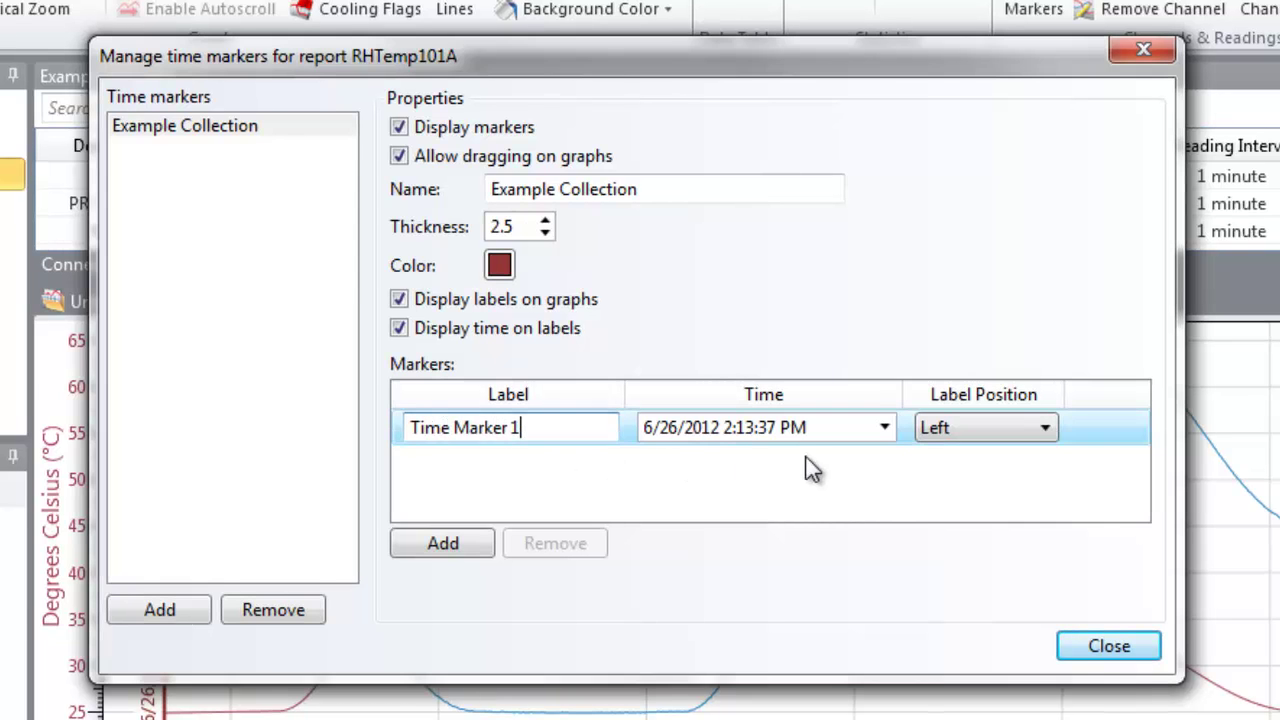
pyautogui.click(884, 430)
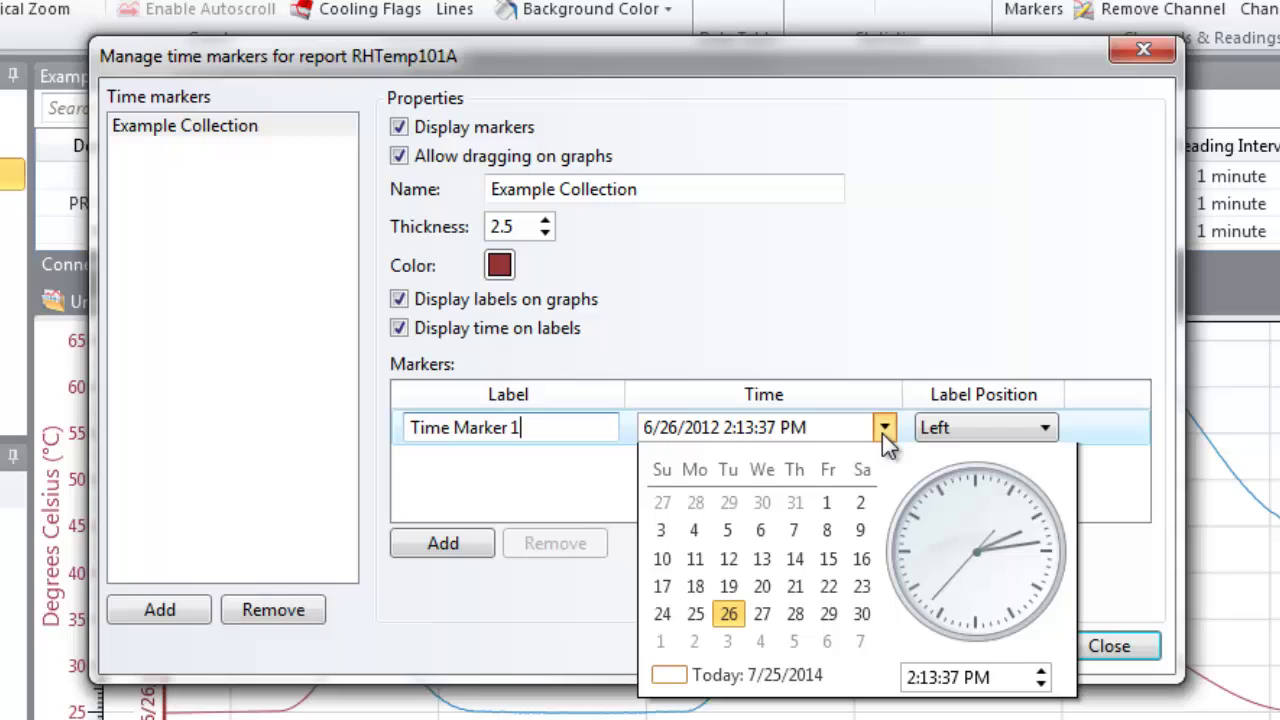
pyautogui.click(884, 430)
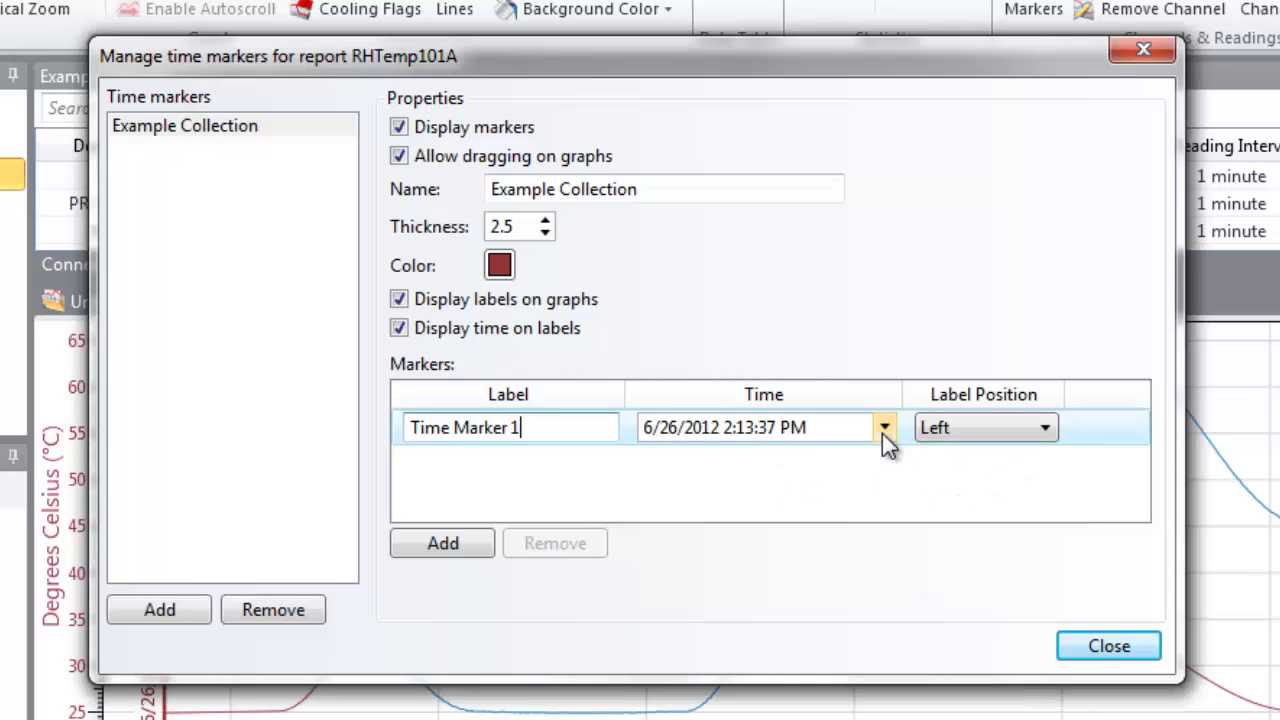
pyautogui.click(1038, 432)
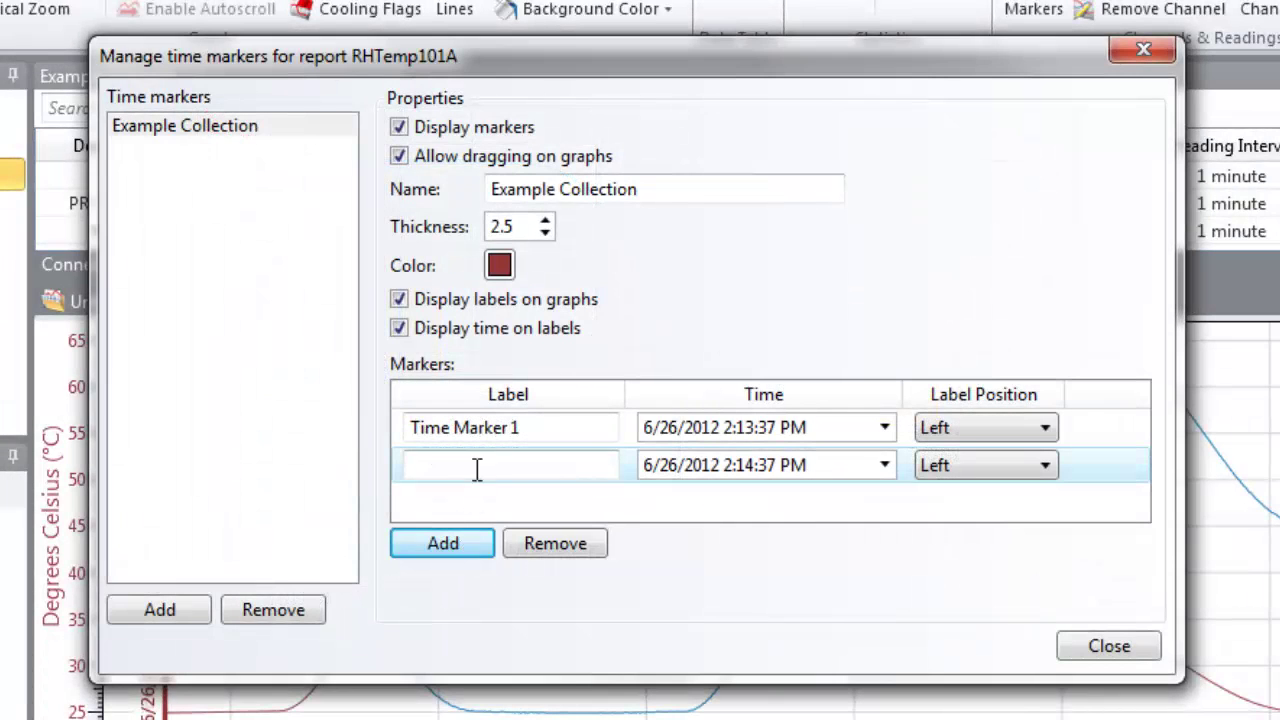
# Add Time Marker 2 at 3:14:37 PM with its label on the right.
pyautogui.click(478, 465)
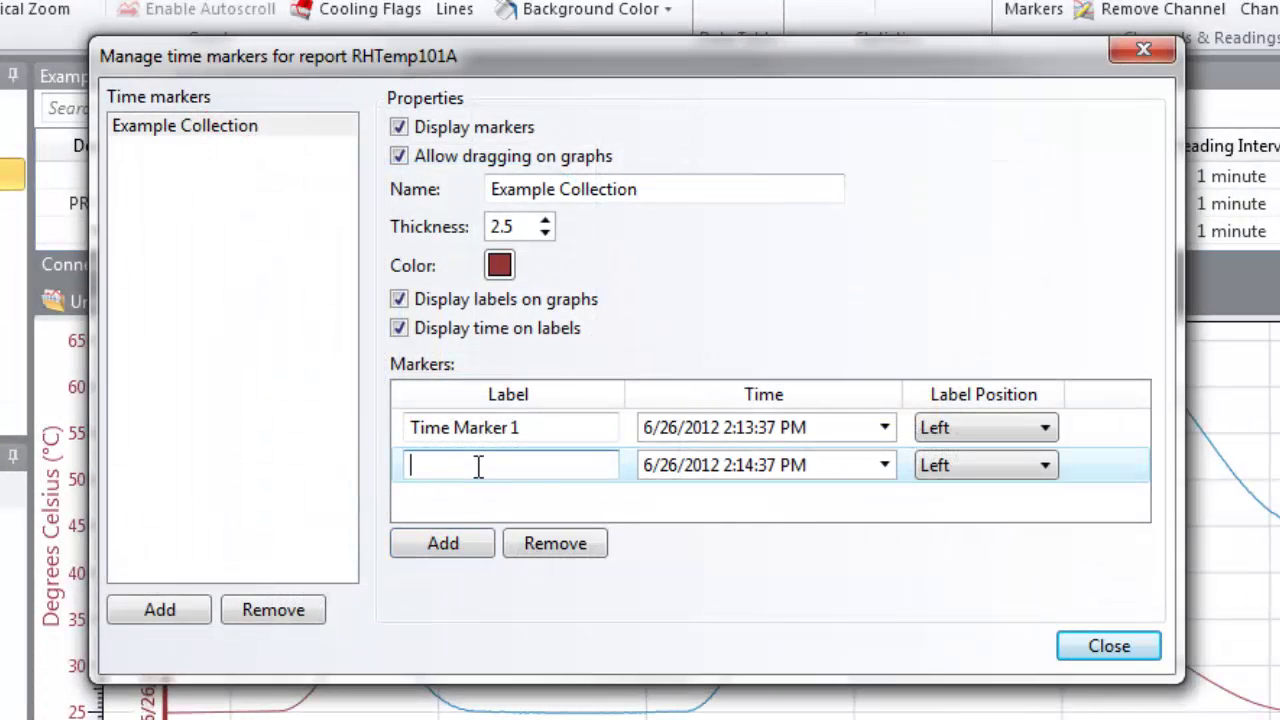
pyautogui.write('Time Marker')
pyautogui.write(' 2')
pyautogui.click(727, 467)
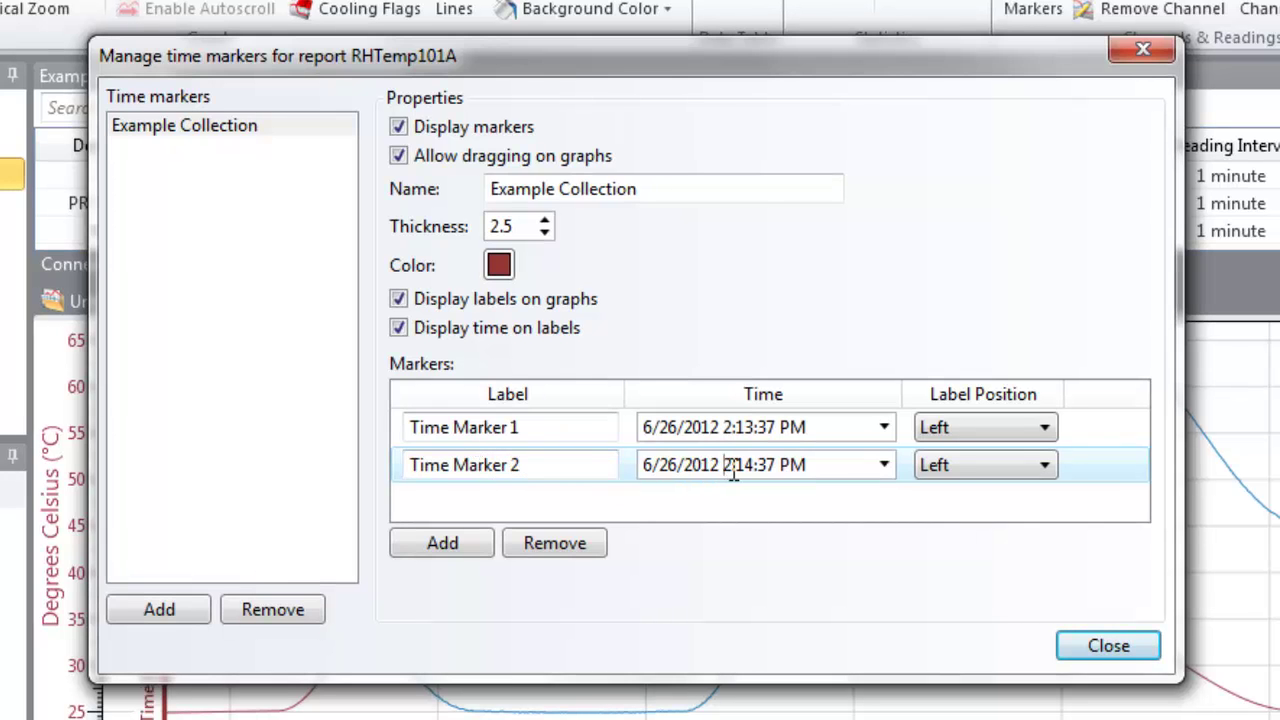
pyautogui.write('3')
pyautogui.click(945, 467)
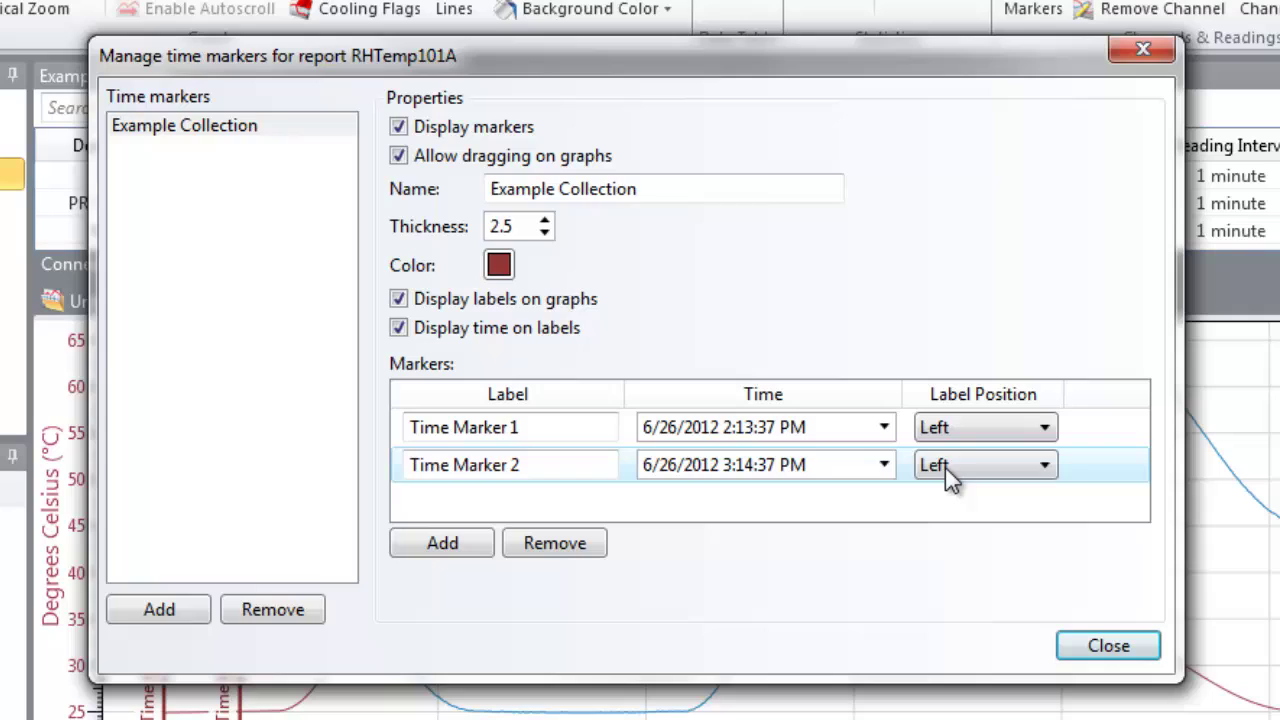
pyautogui.click(951, 508)
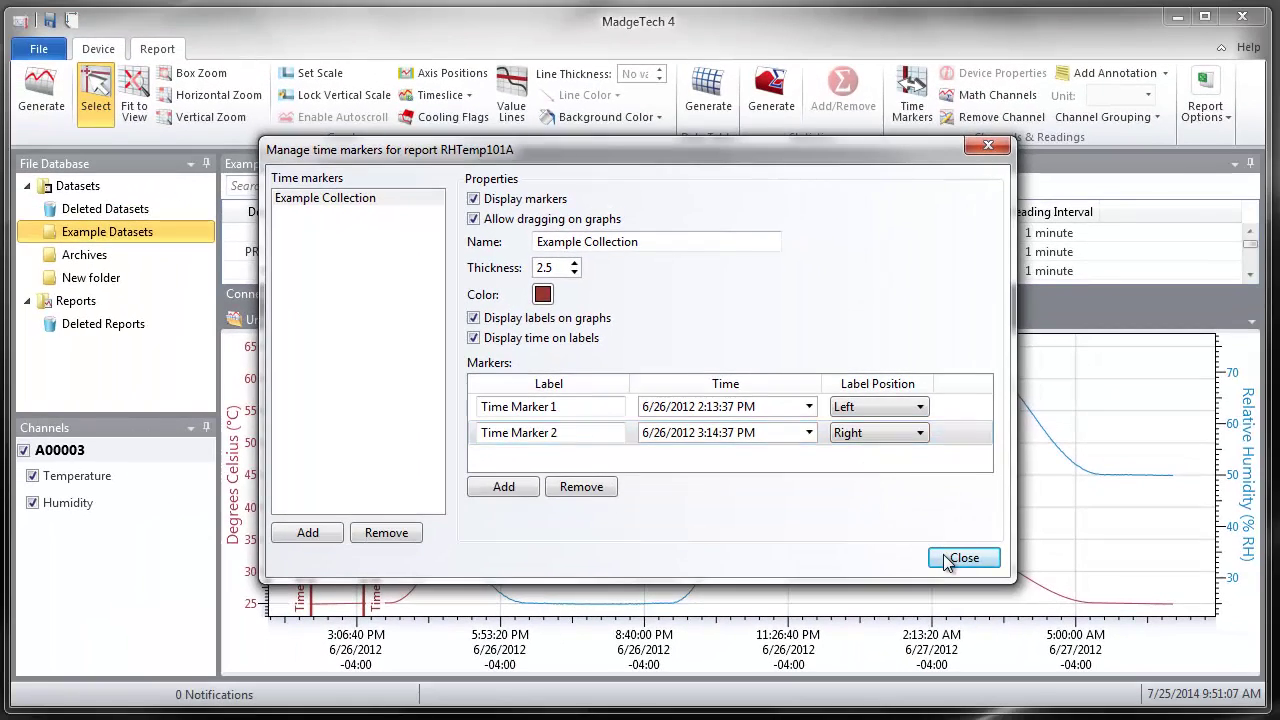
# Close the marker manager to show both dark red markers, then open the graph's marker menu.
pyautogui.click(1077, 626)
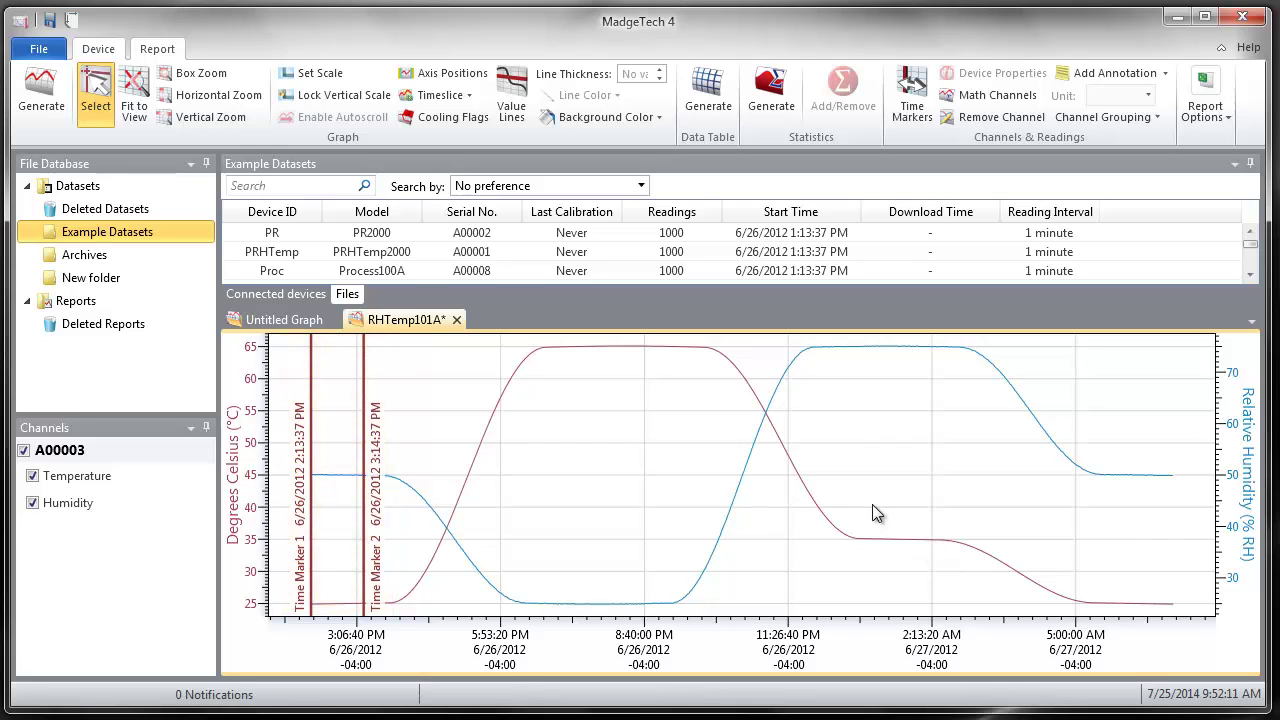
pyautogui.rightClick(480, 344)
pyautogui.moveTo(547, 622)
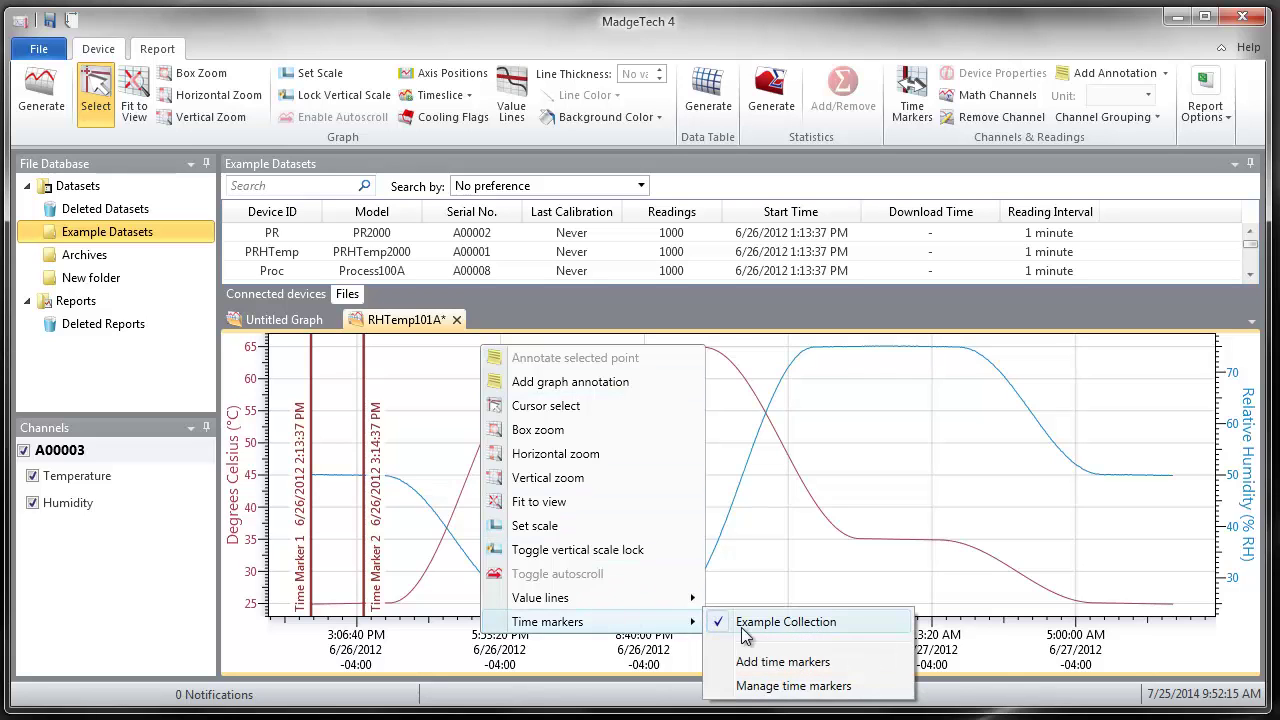
# Recolour the Example Collection markers olive green and move Time Marker 2 to 3:34:37 PM.
pyautogui.click(770, 686)
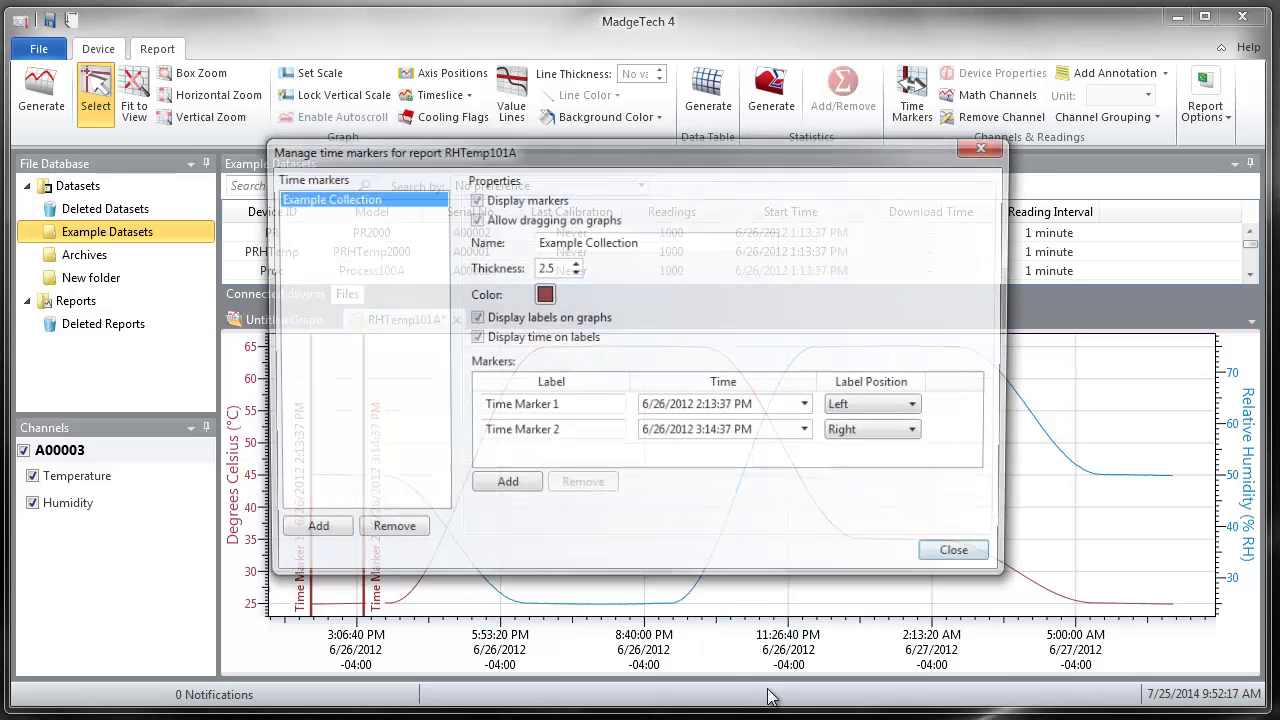
pyautogui.click(543, 295)
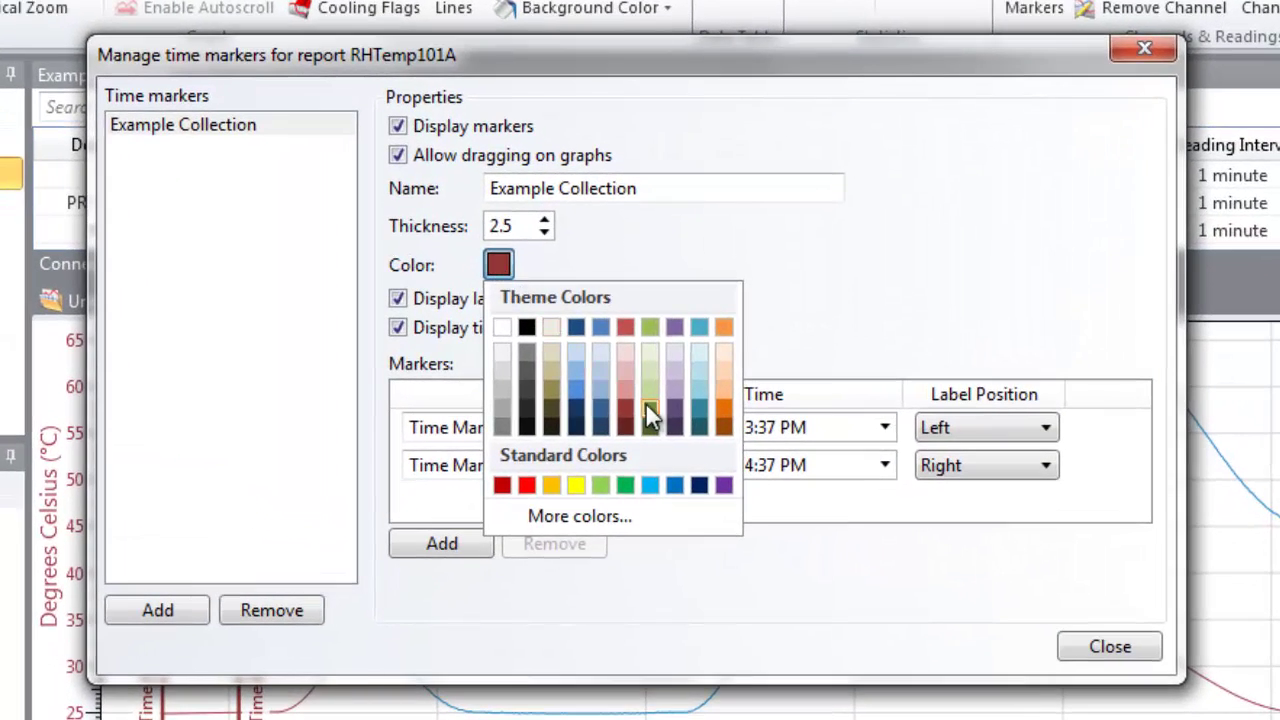
pyautogui.click(647, 404)
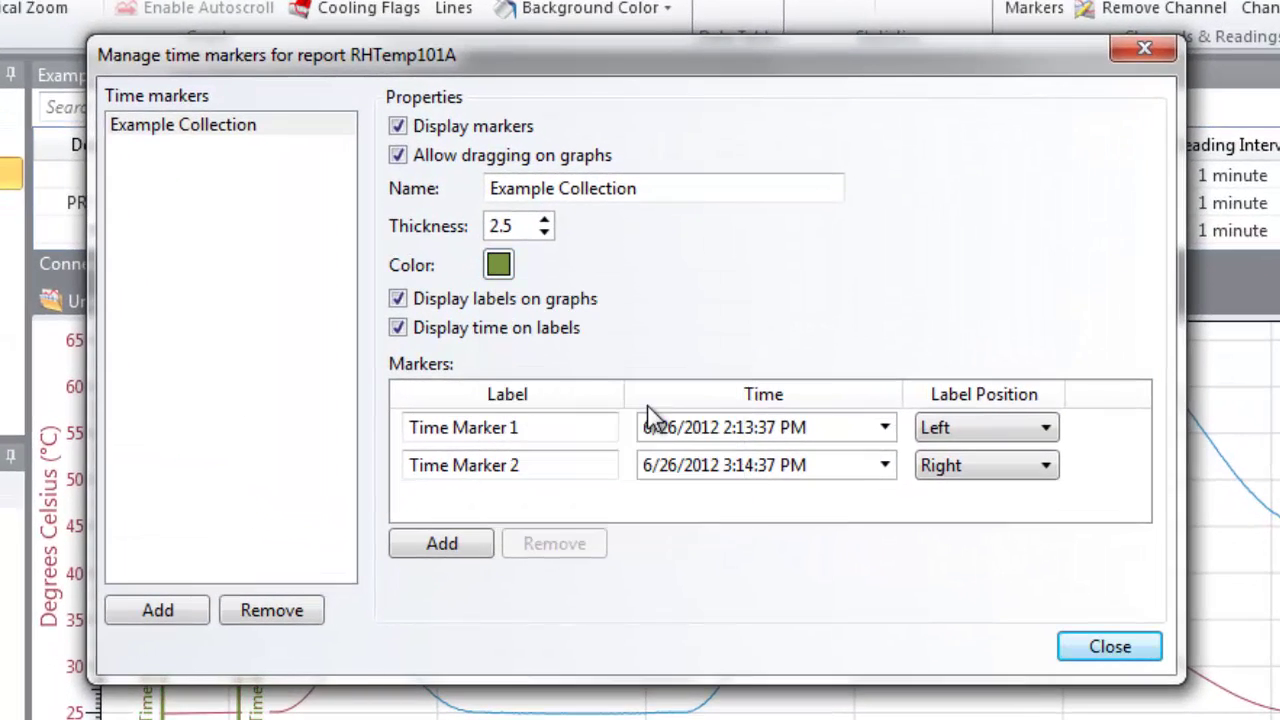
pyautogui.click(742, 467)
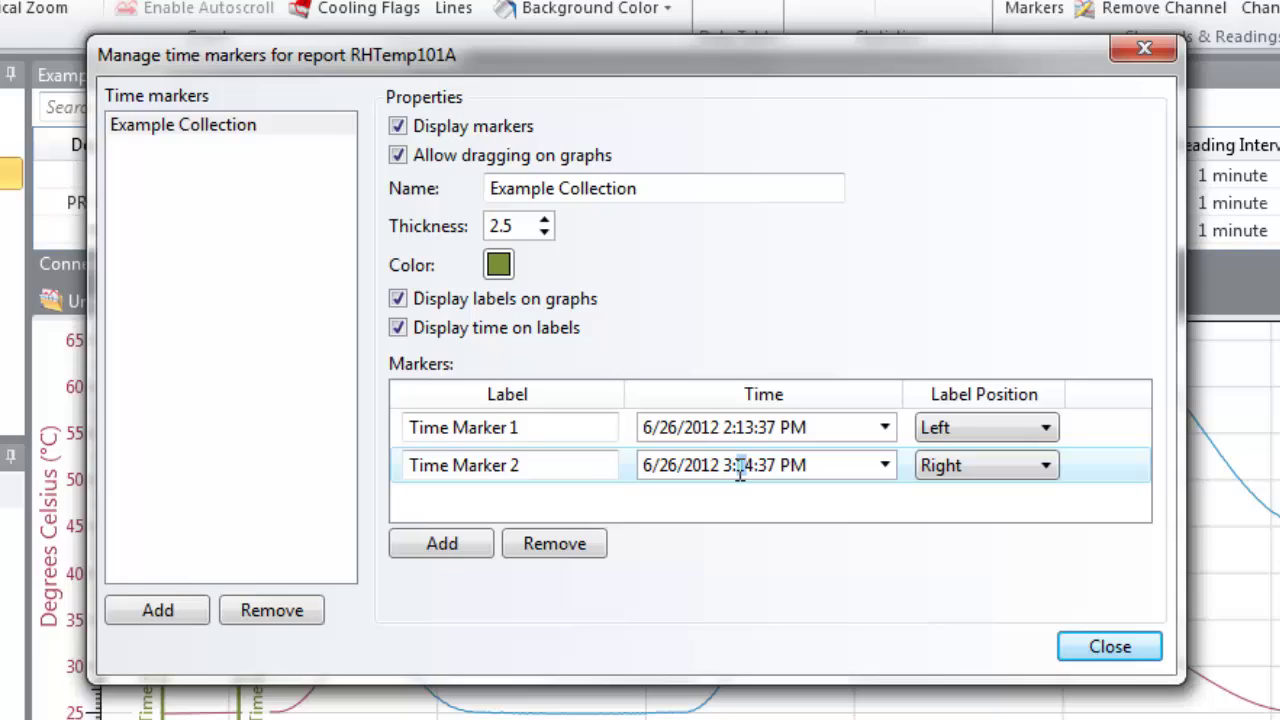
pyautogui.write('3')
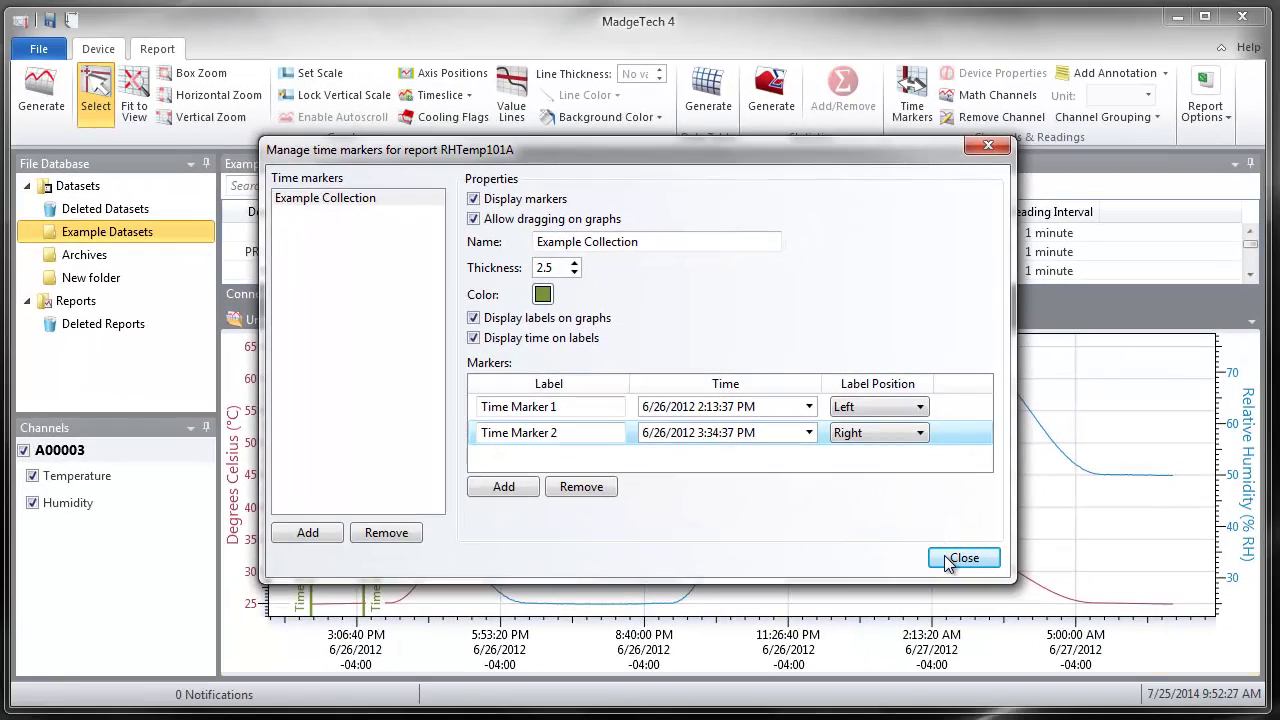
pyautogui.click(948, 558)
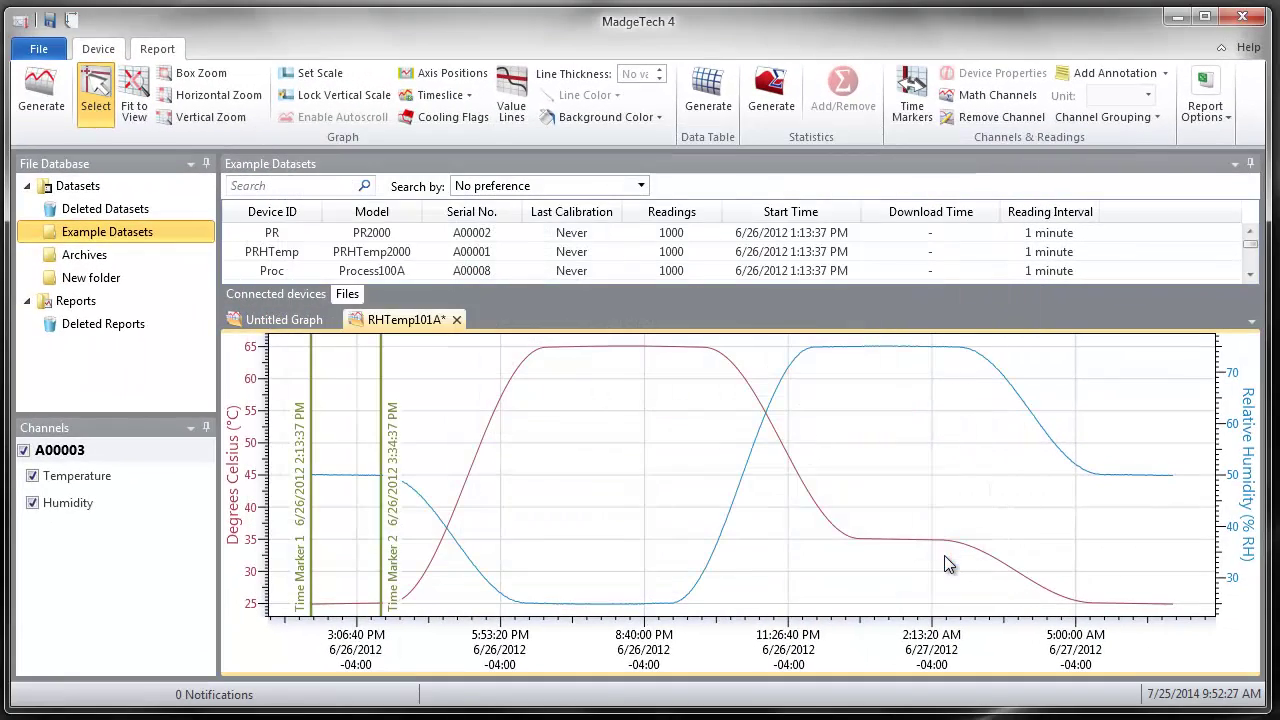
# Drag Time Marker 2 to about 8:23 PM, then hide and reshow Example Collection markers.
pyautogui.click(384, 421)
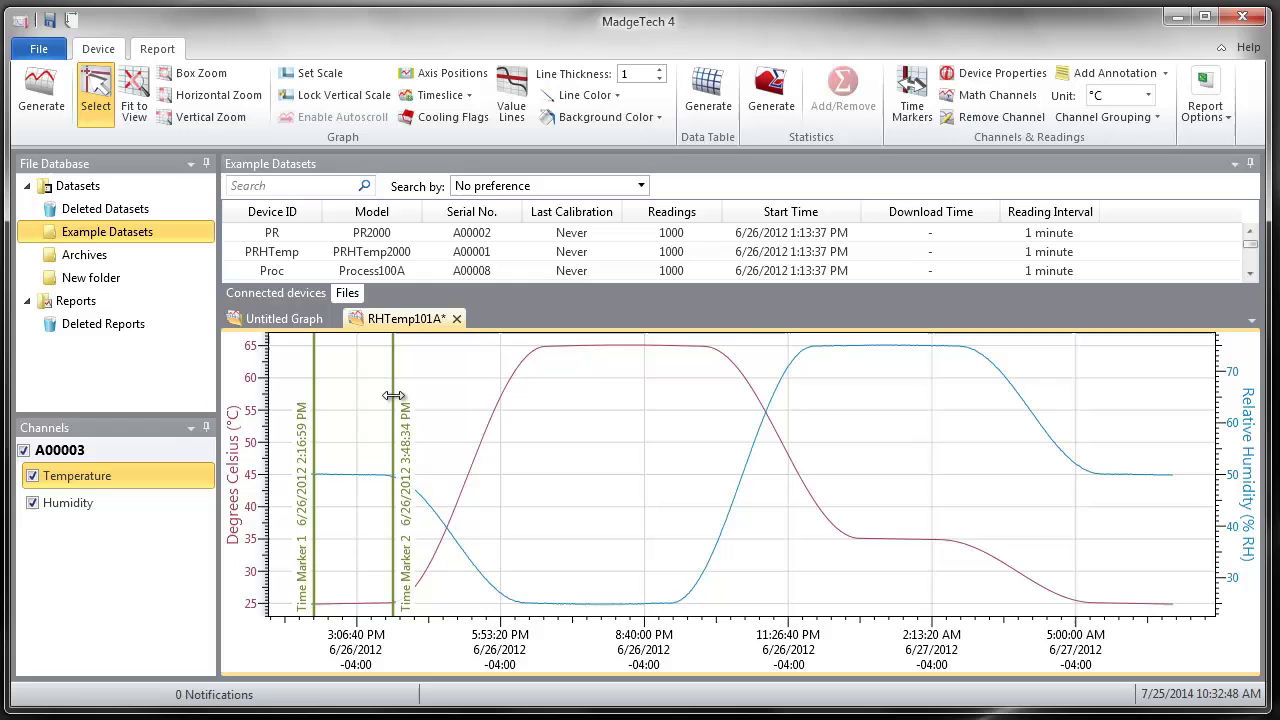
pyautogui.moveTo(393, 396)
pyautogui.mouseDown()
pyautogui.moveTo(647, 397)
pyautogui.moveTo(630, 397)
pyautogui.mouseUp()
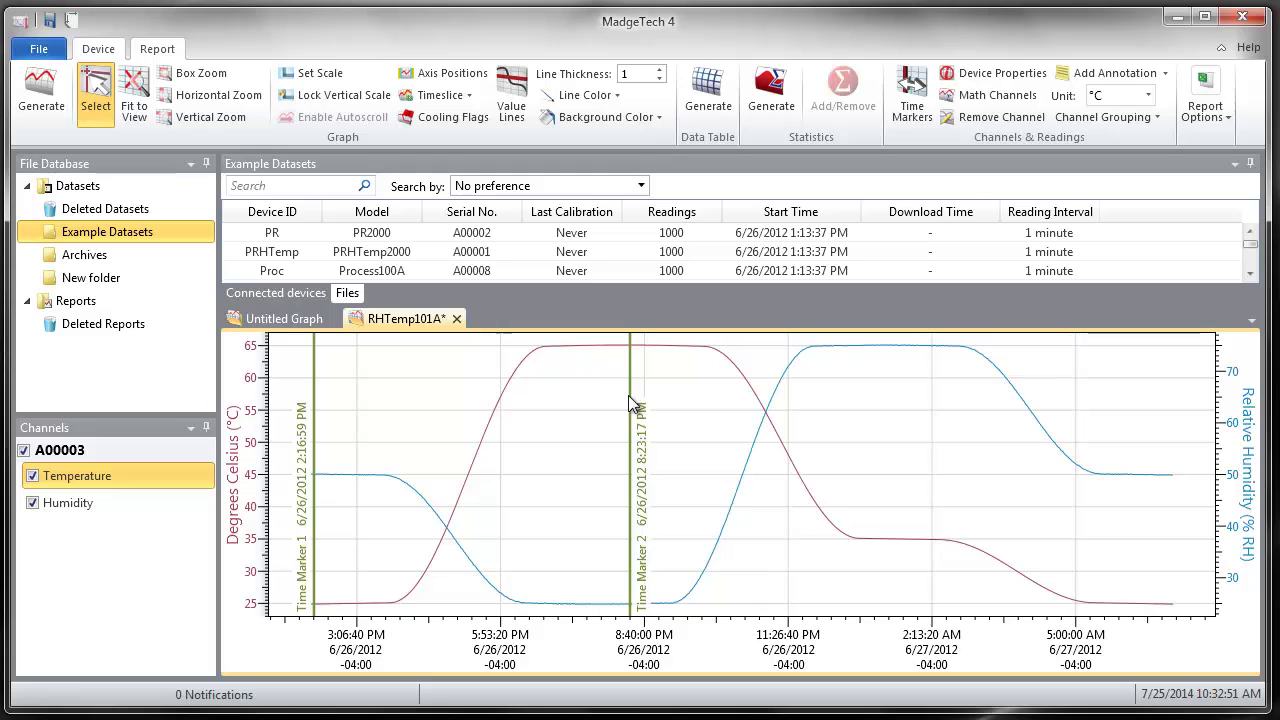
pyautogui.rightClick(441, 350)
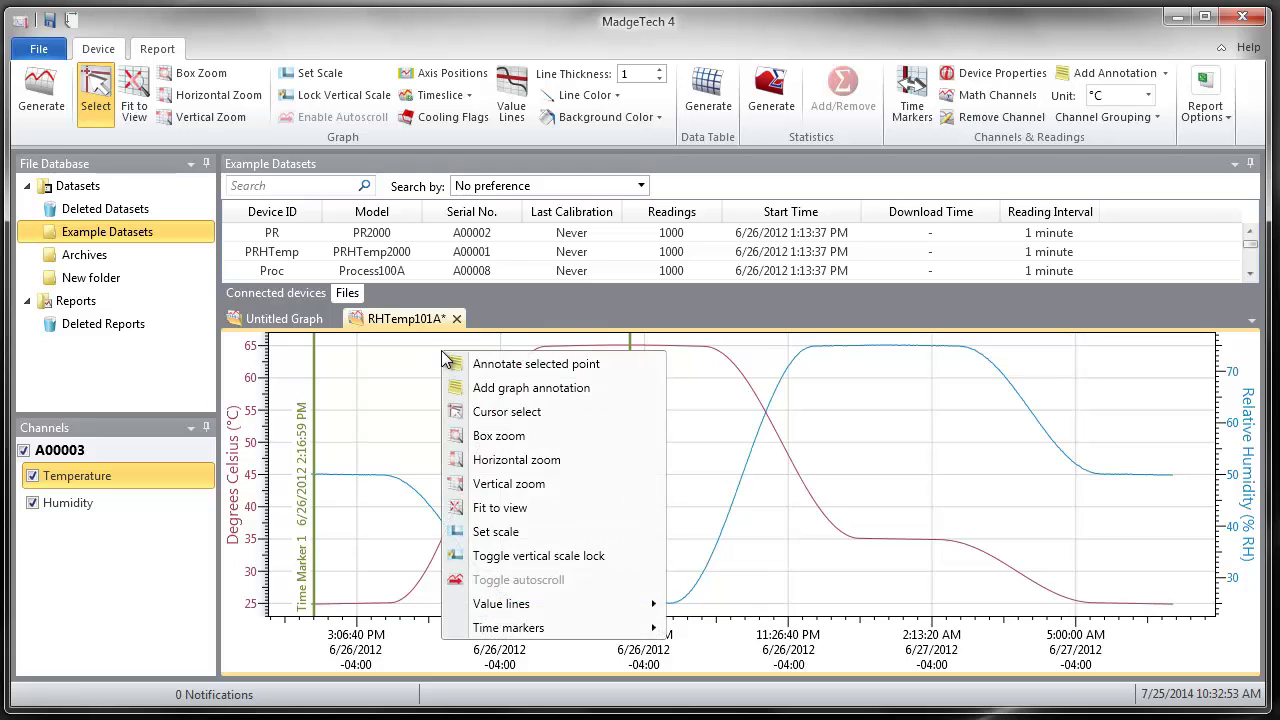
pyautogui.moveTo(357, 586)
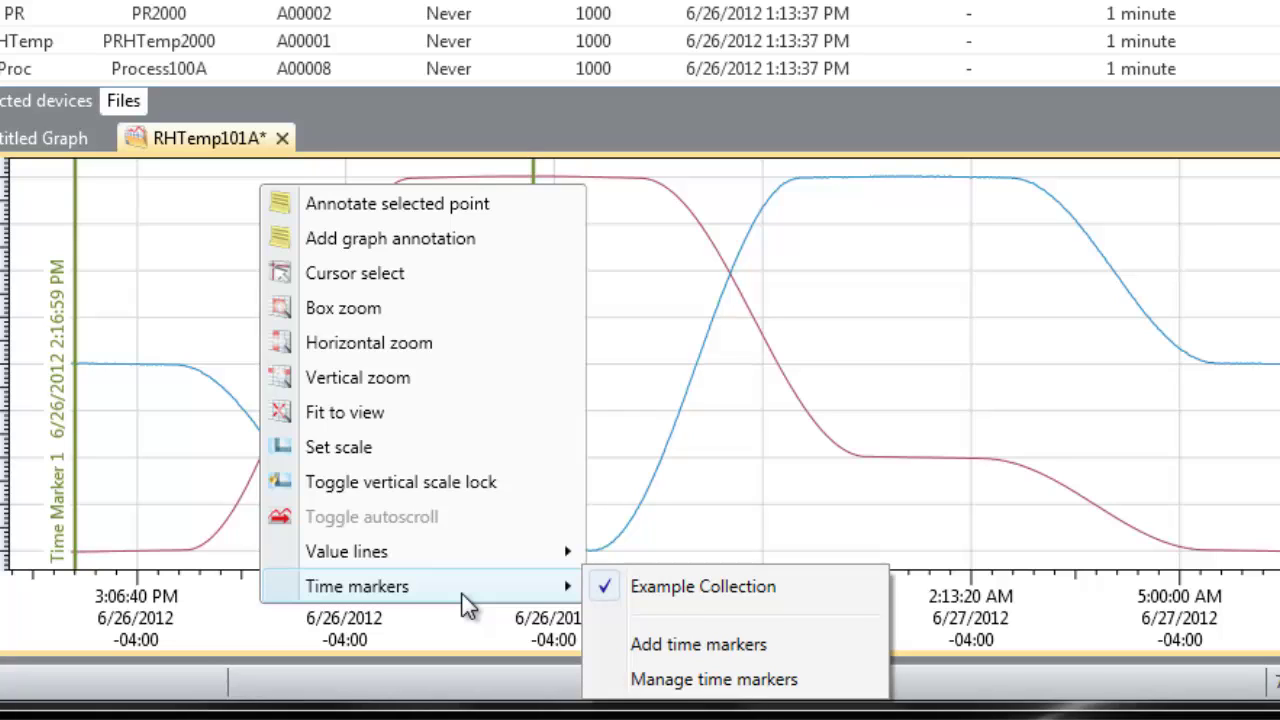
pyautogui.click(678, 590)
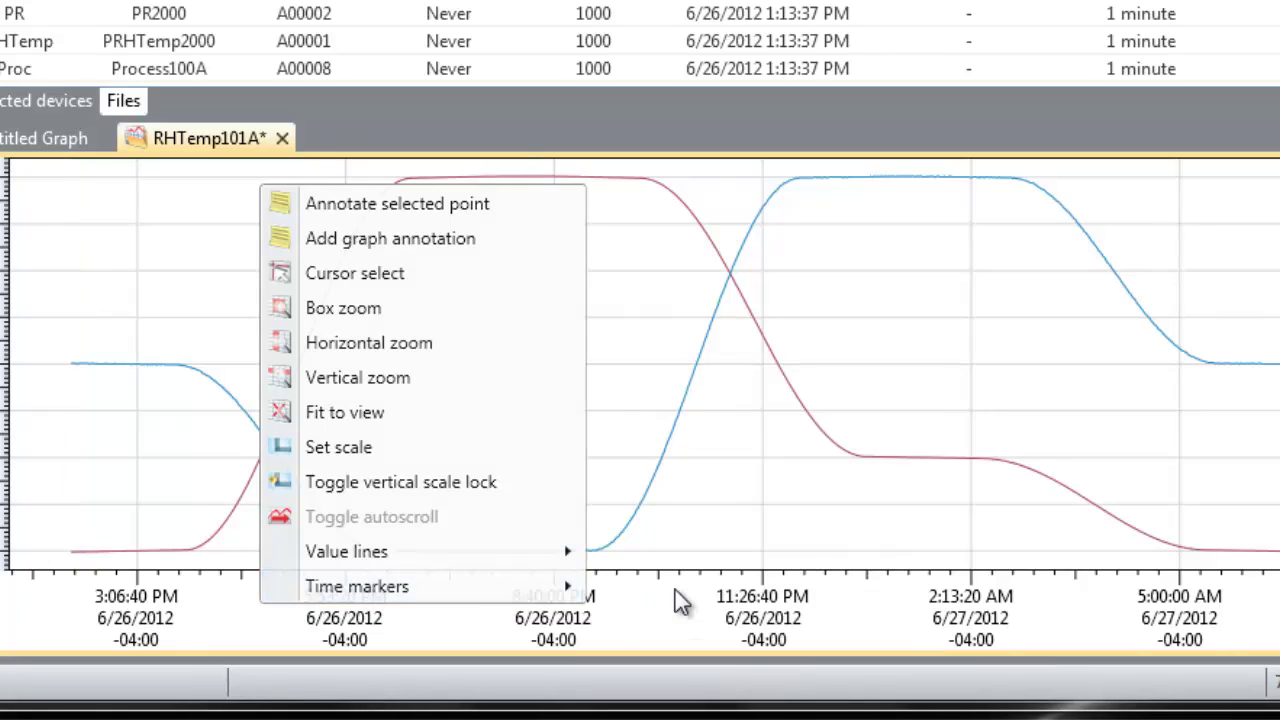
pyautogui.rightClick(264, 188)
pyautogui.moveTo(357, 587)
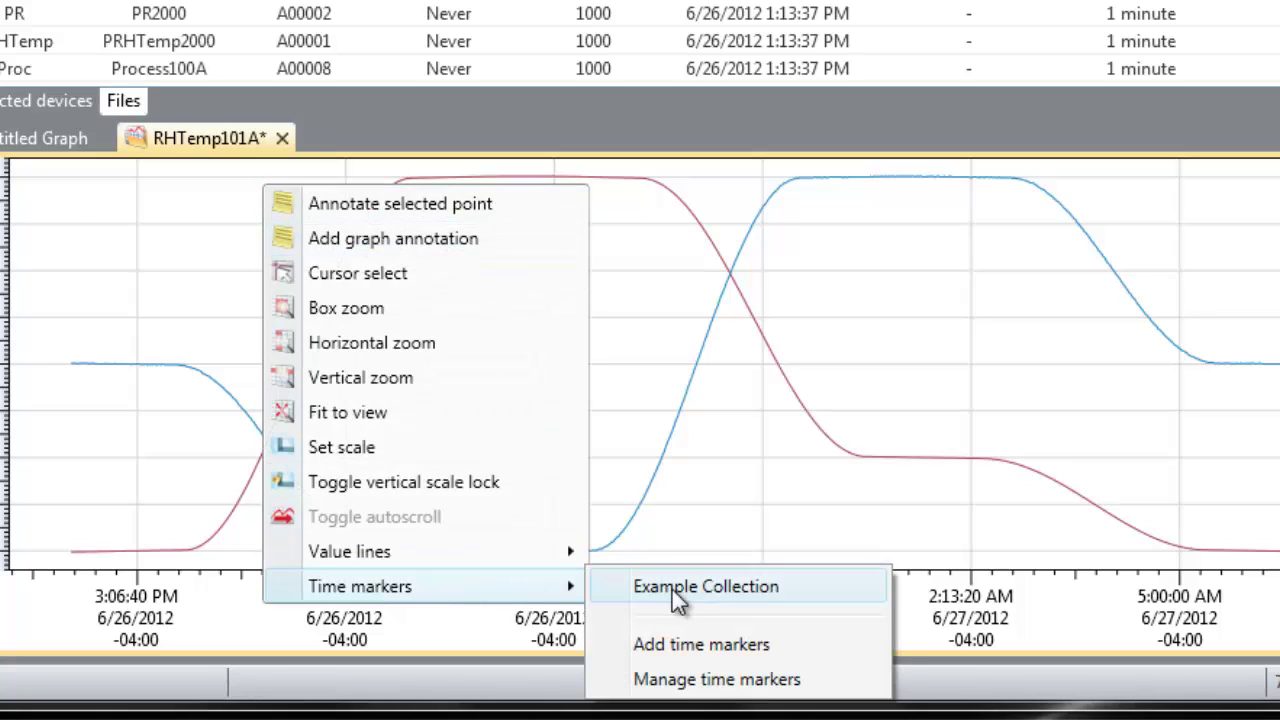
pyautogui.click(672, 589)
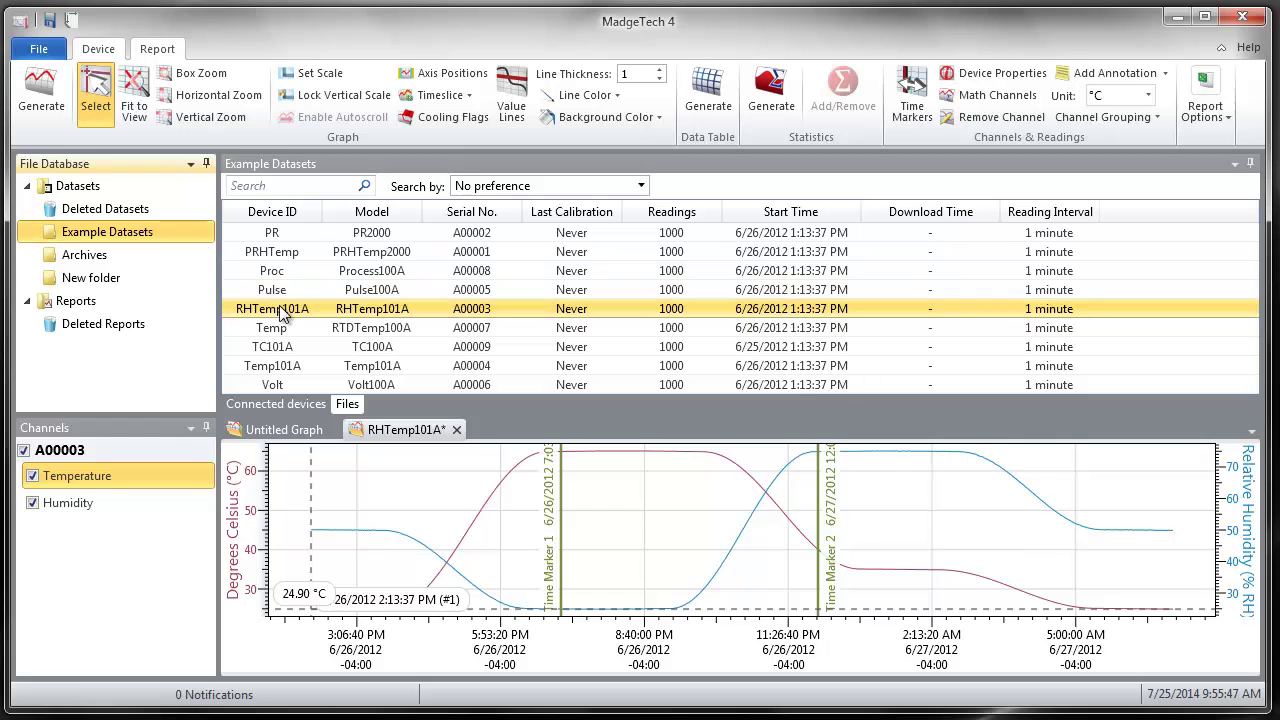
# Create a data table report titled RHTemp101 DT from RHTemp101A and enlarge the table.
pyautogui.rightClick(283, 309)
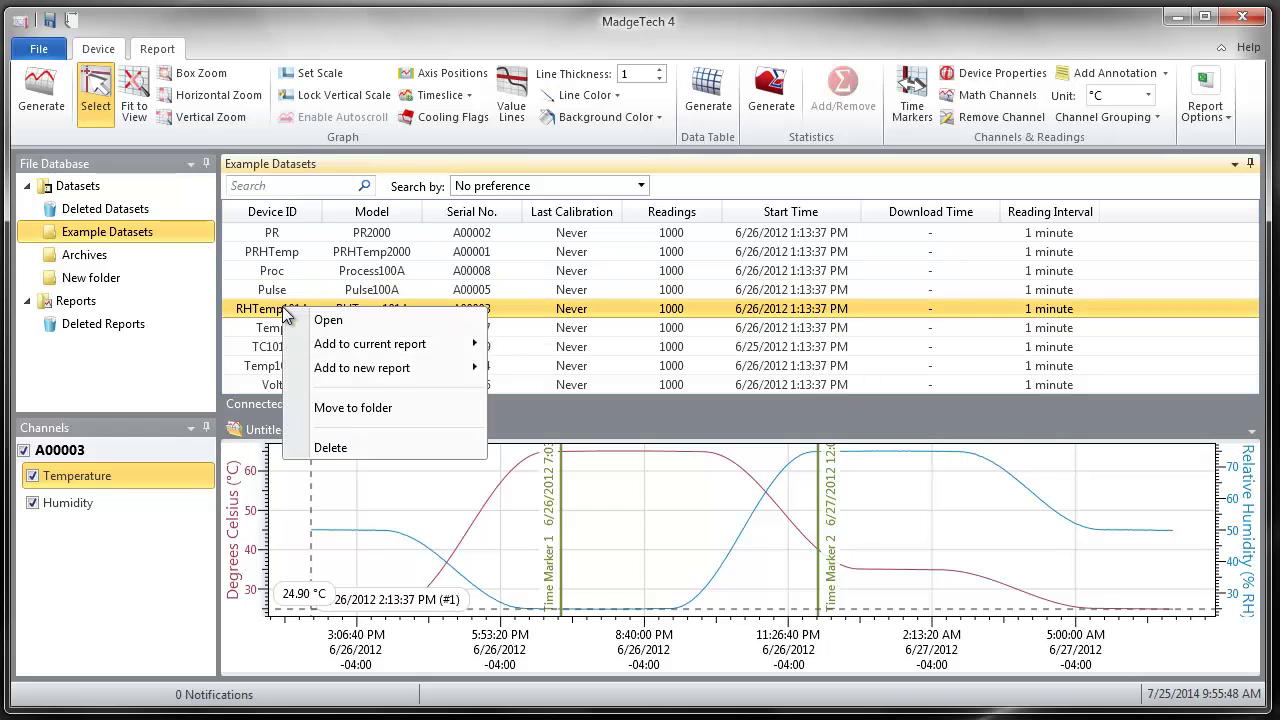
pyautogui.click(545, 390)
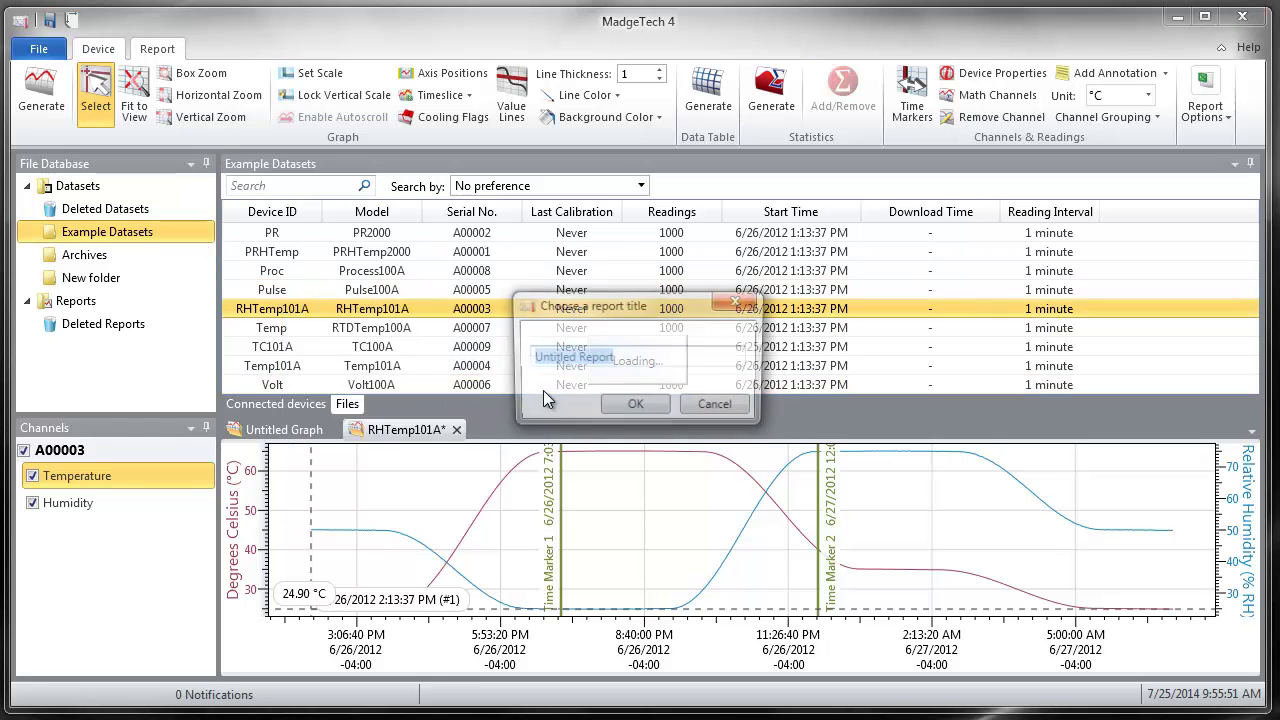
pyautogui.write('RHTemp10')
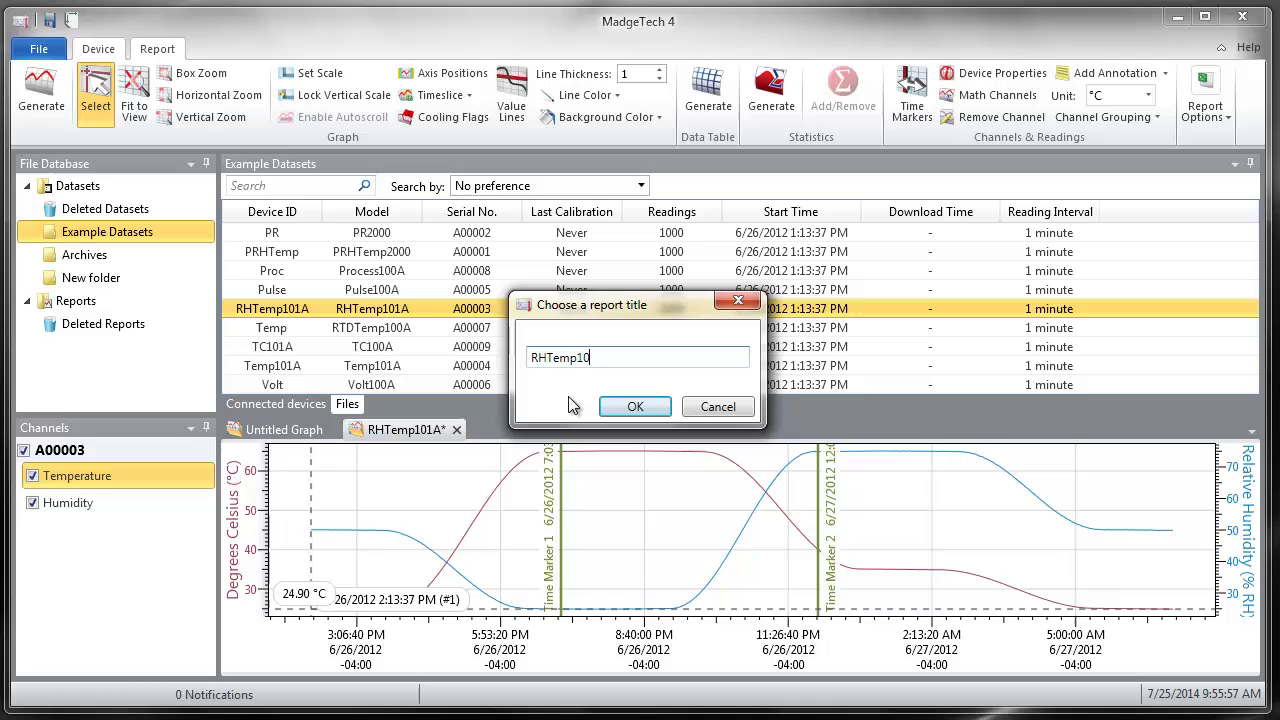
pyautogui.write('1 DT')
pyautogui.press('Return')
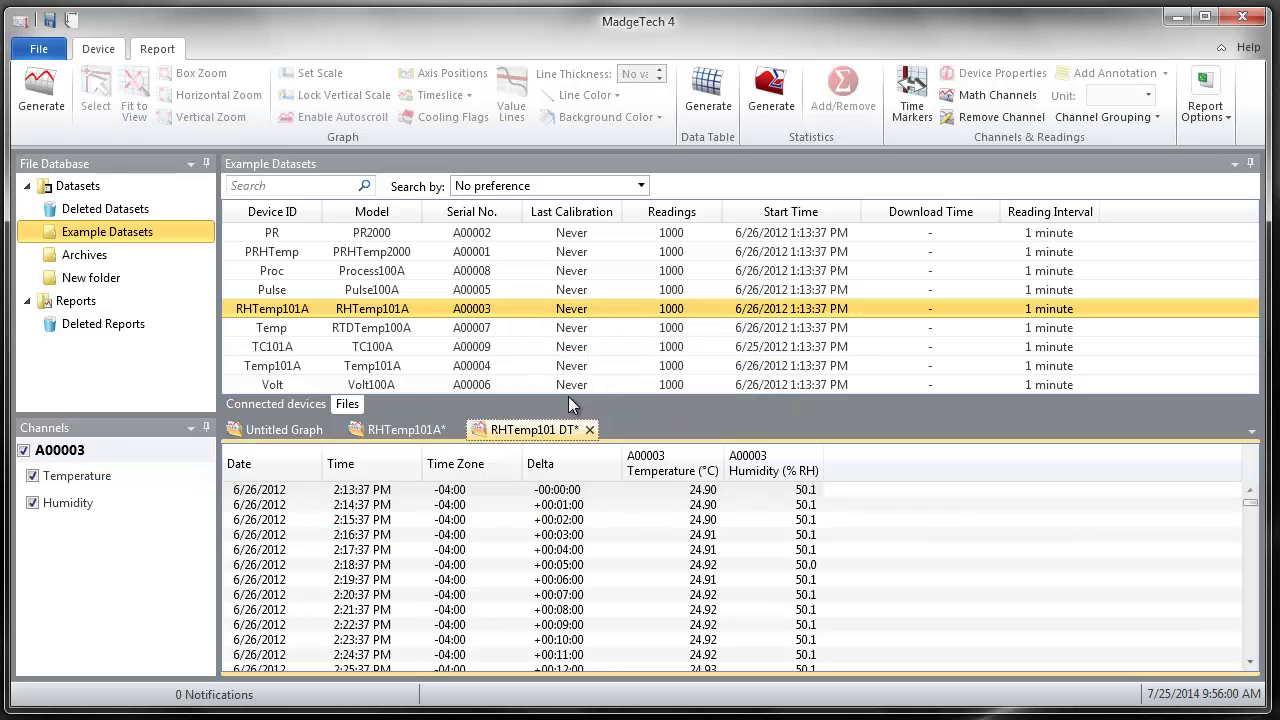
pyautogui.moveTo(622, 417); pyautogui.dragTo(632, 283)
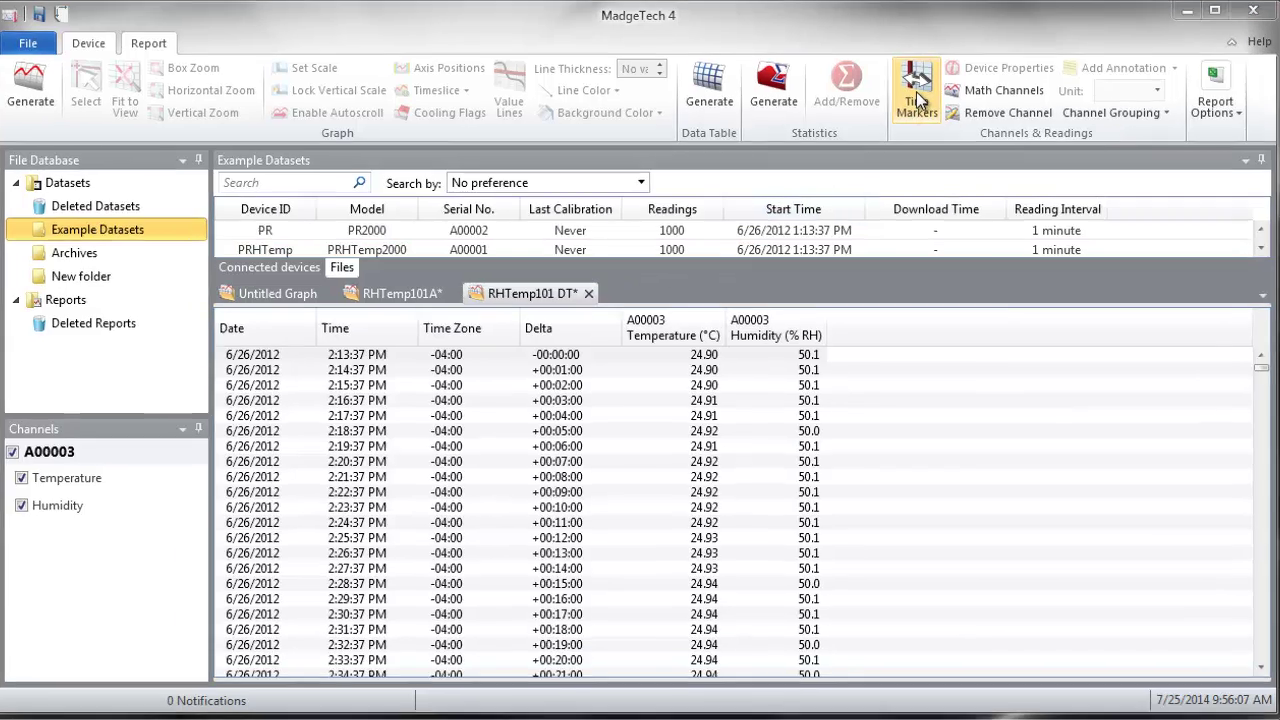
# Add a new collection holding Time Marker 3 at 2:33:37 PM to the data table.
pyautogui.click(918, 95)
pyautogui.click(305, 536)
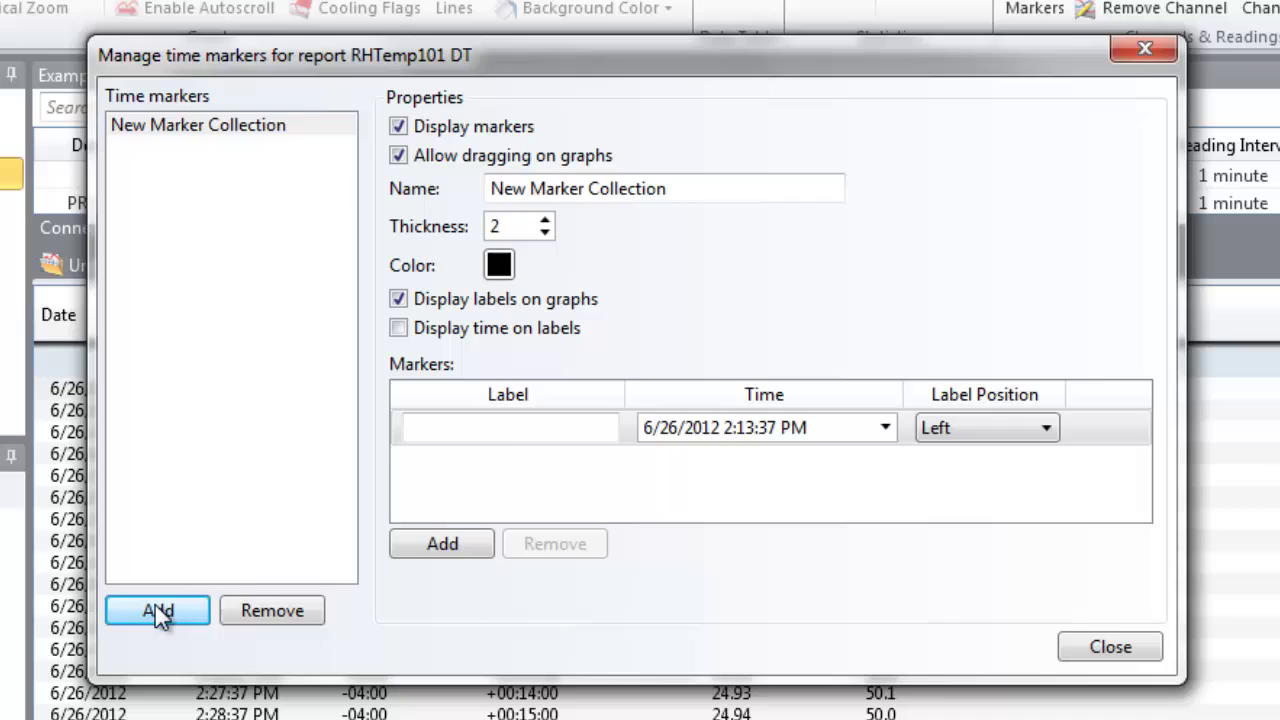
pyautogui.click(510, 430)
pyautogui.write('Time')
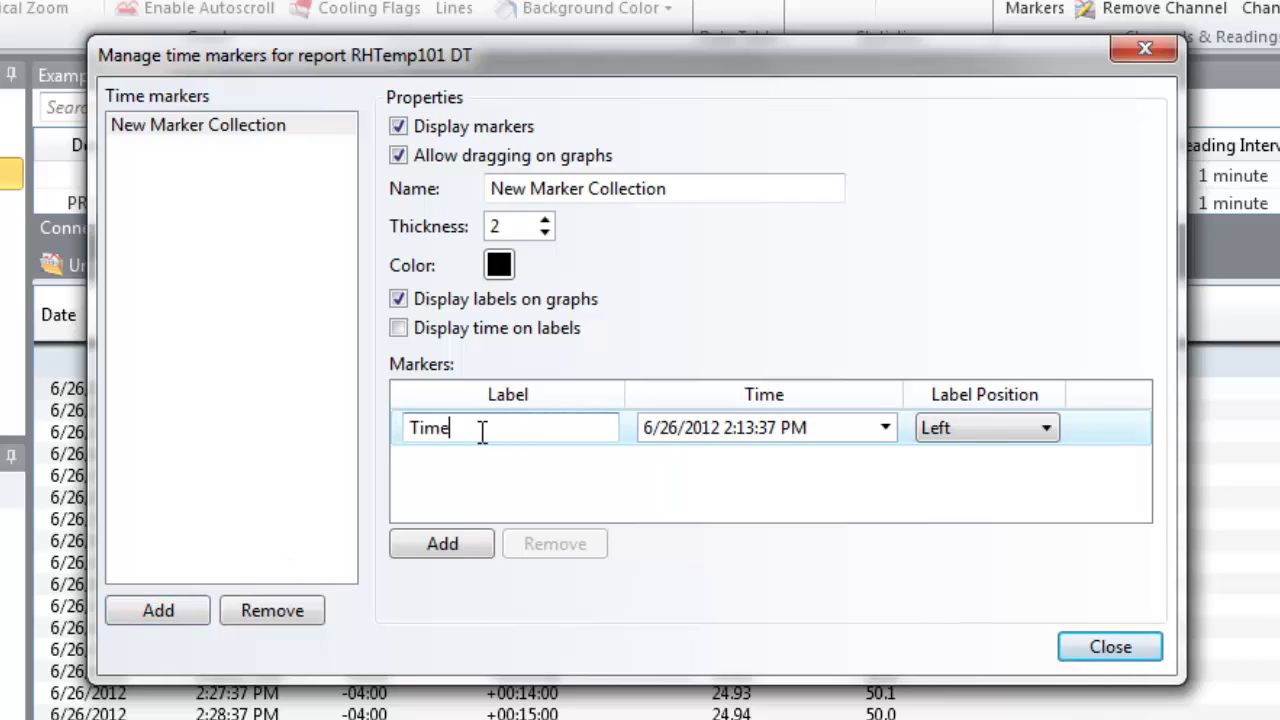
pyautogui.write(' Marker 3')
pyautogui.click(738, 428)
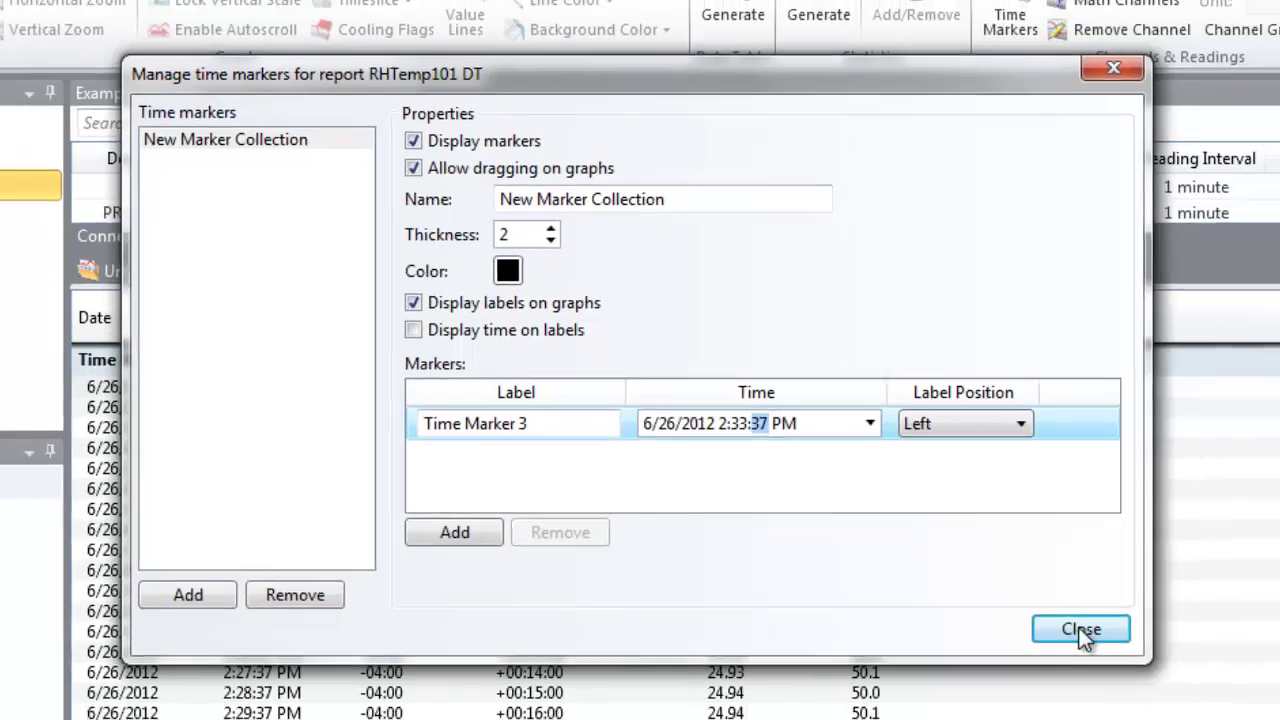
pyautogui.click(1109, 646)
pyautogui.scroll(-4, 566, 486)
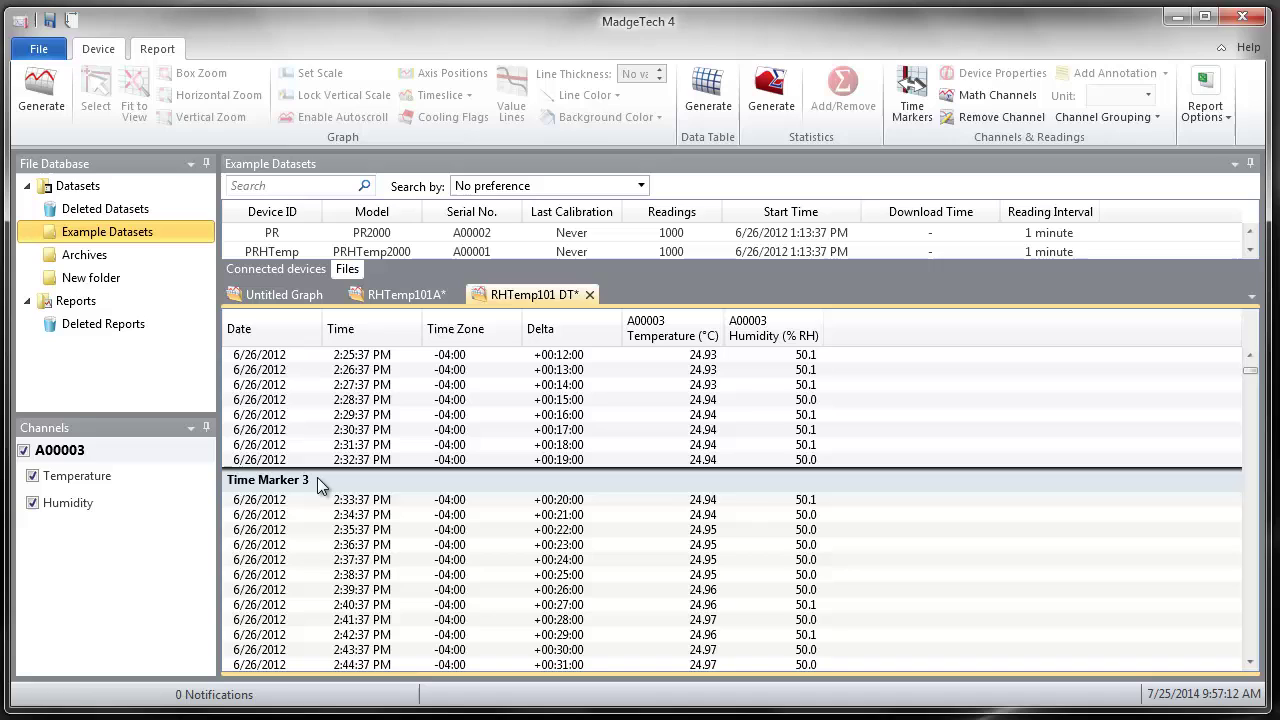
# Export the RHTemp101 DT data table to Excel without a chart.
pyautogui.click(317, 477)
pyautogui.click(1207, 116)
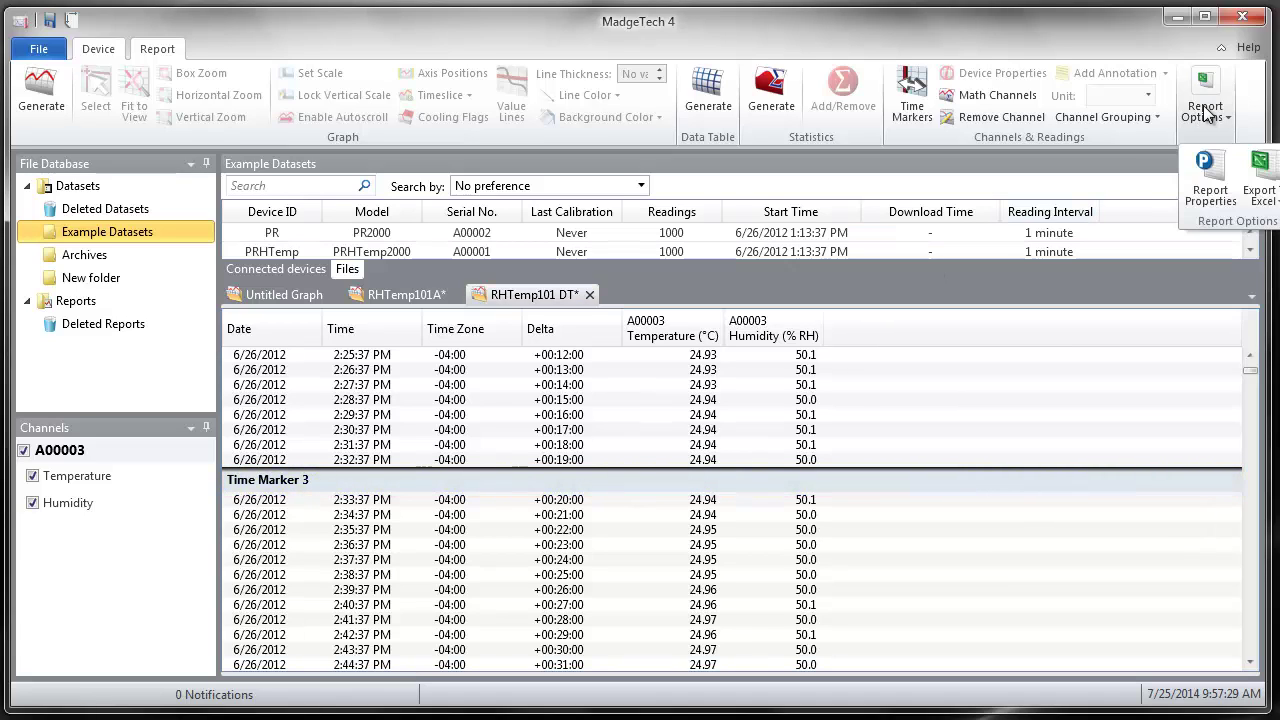
pyautogui.click(1258, 178)
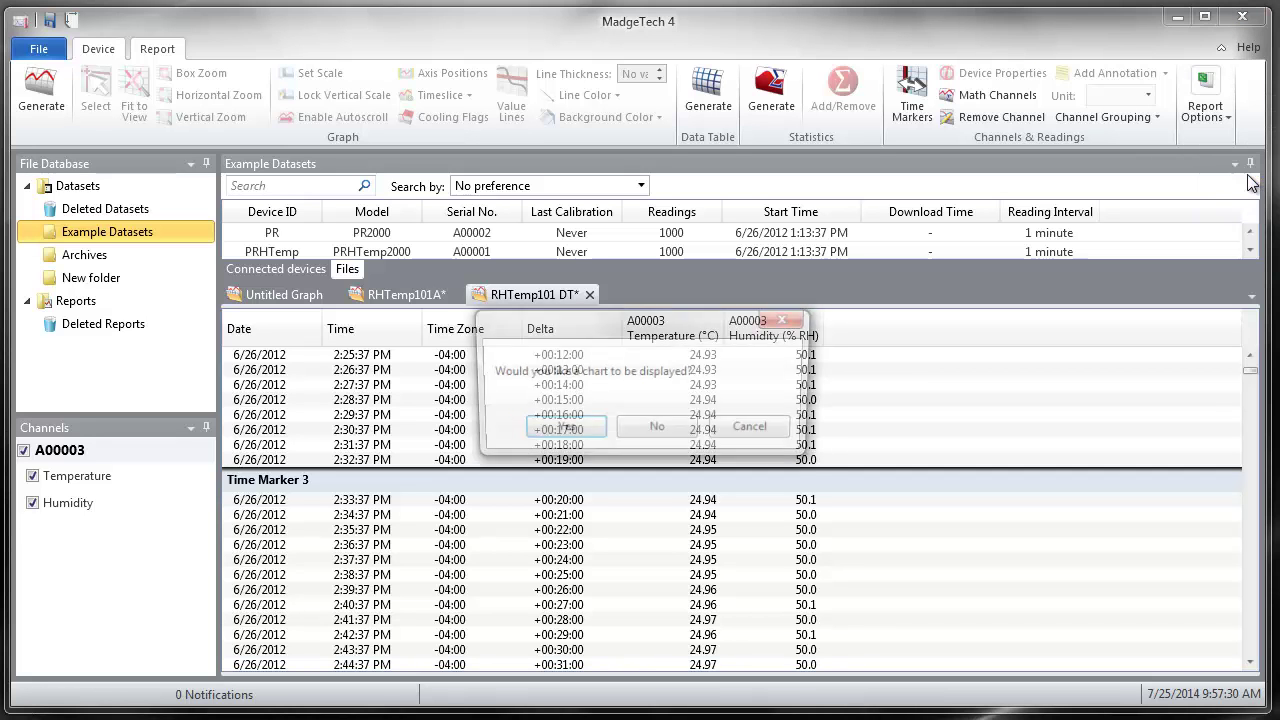
pyautogui.click(657, 428)
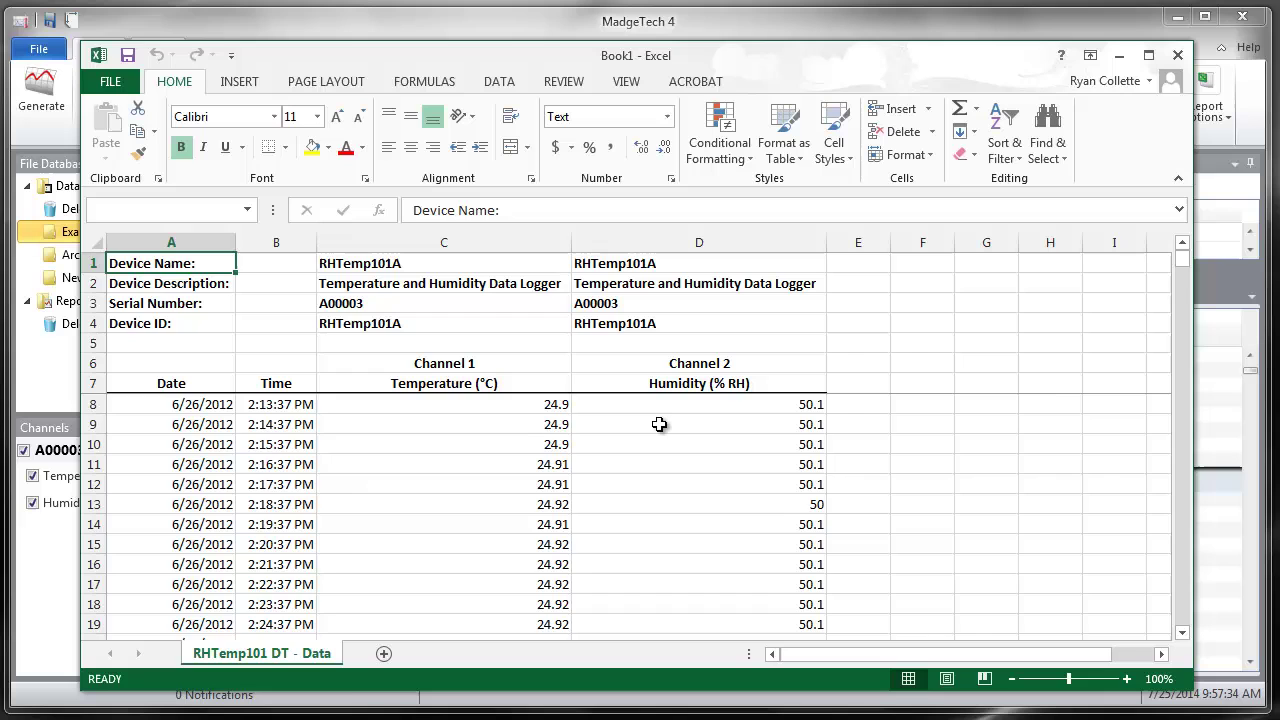
# Check the Time Marker 3 row (row 28) in Excel, then close without saving.
pyautogui.scroll(-2, 657, 426)
pyautogui.scroll(-3, 590, 450)
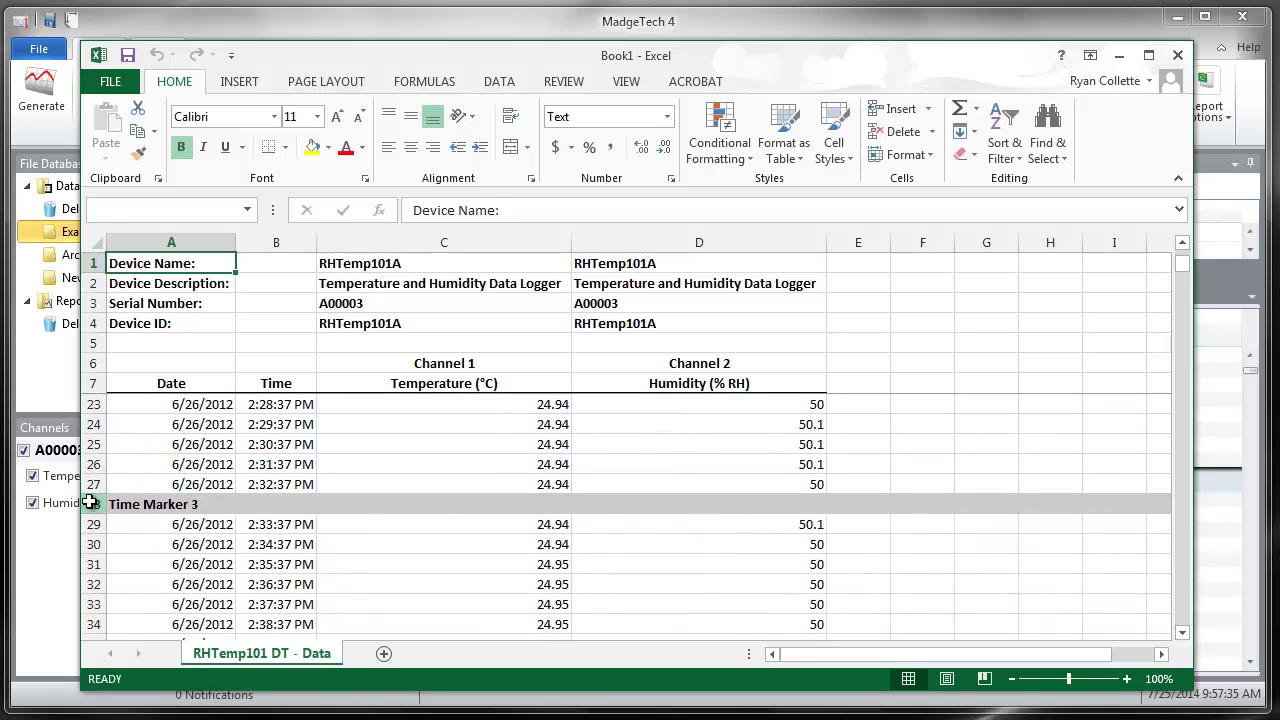
pyautogui.click(90, 503)
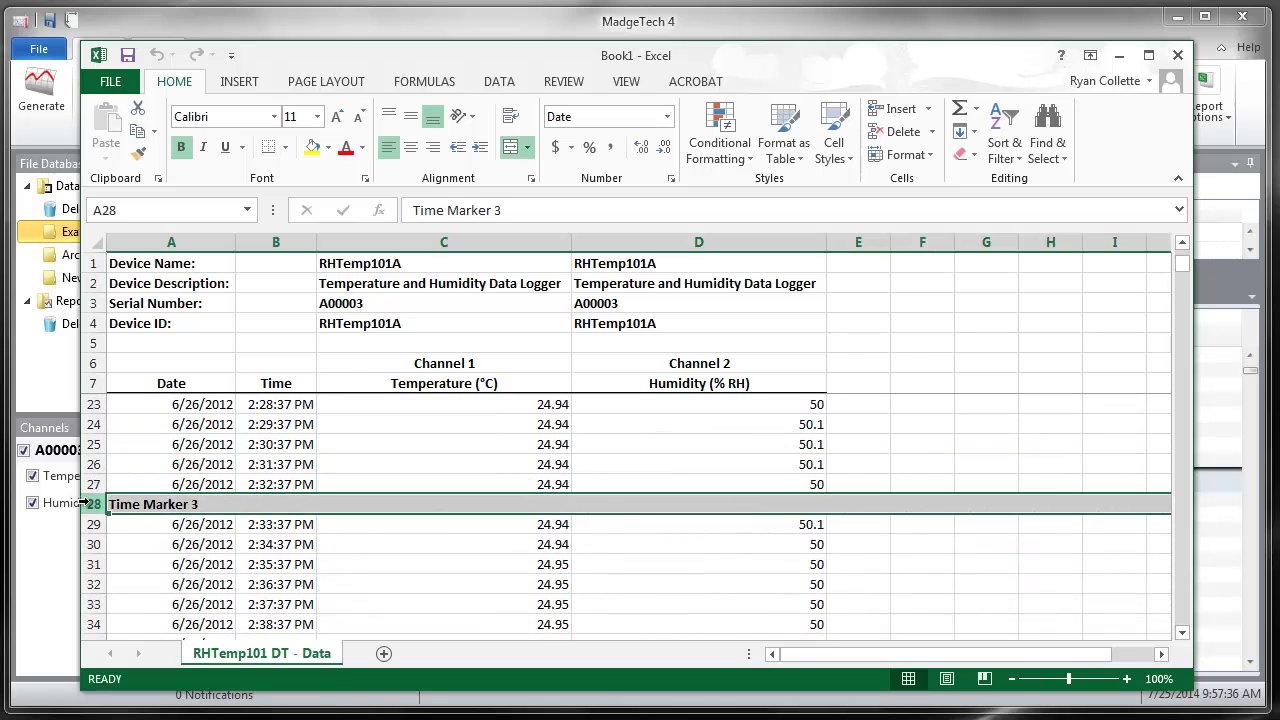
pyautogui.click(1178, 55)
pyautogui.click(663, 388)
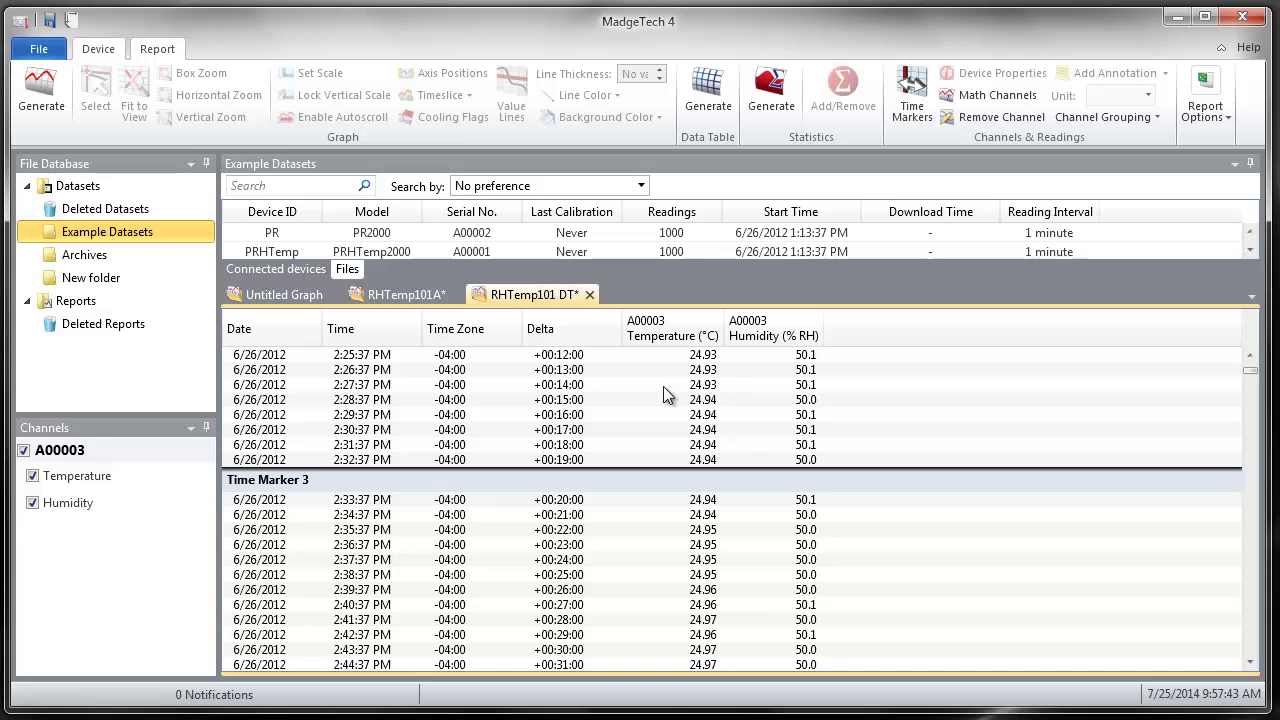